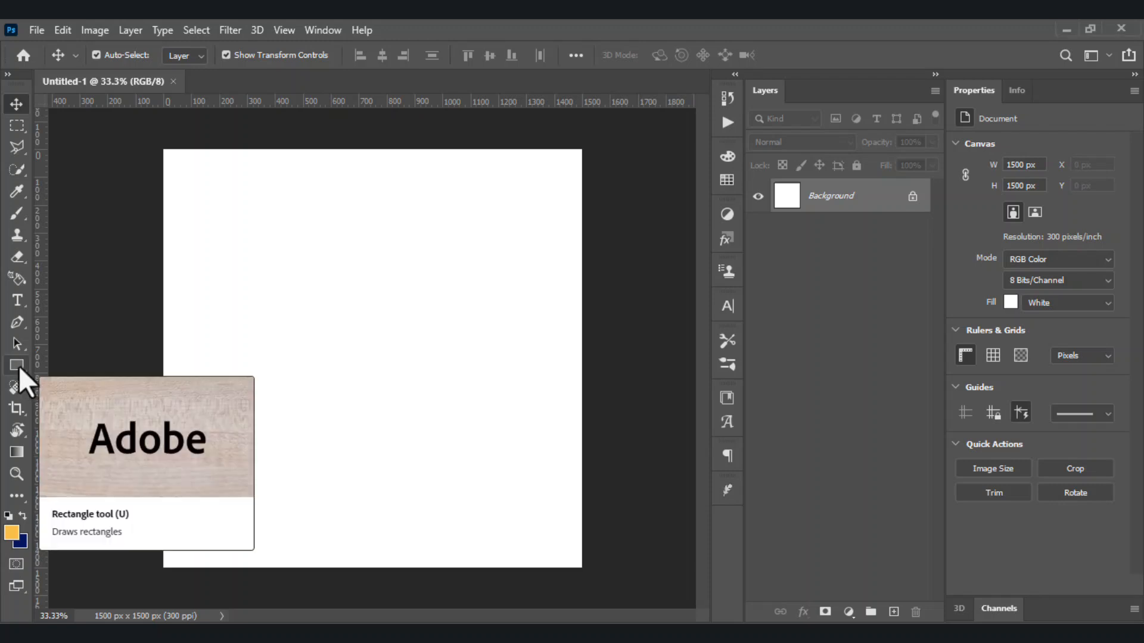
Step: Draw a rectangle about 972 × 552 px in the canvas's upper part and add a square about 558 px wide below it on the same layer
{"action": "left_click_drag", "start_coordinate": [15, 363], "coordinate": [16, 364]}
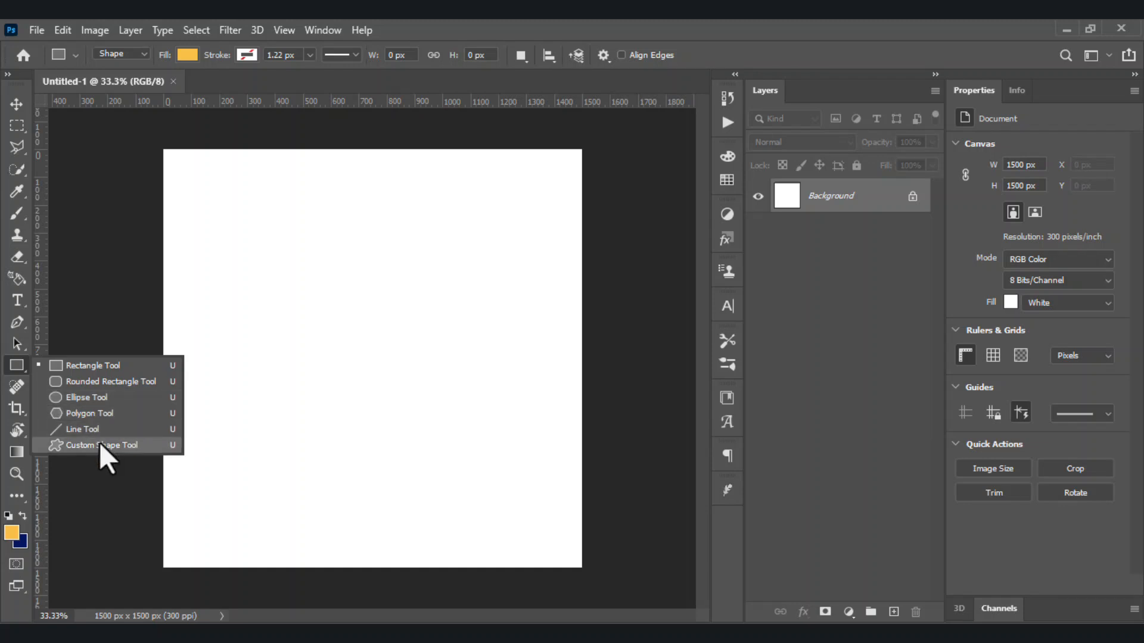
{"action": "left_click", "coordinate": [109, 369]}
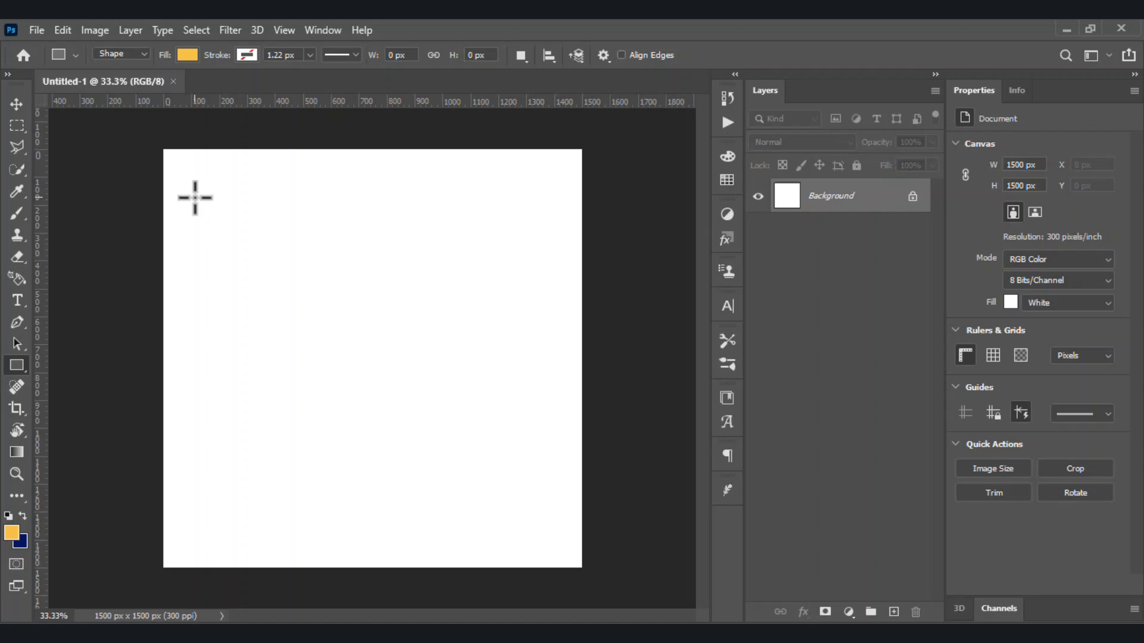
{"action": "left_click_drag", "start_coordinate": [196, 195], "coordinate": [469, 349]}
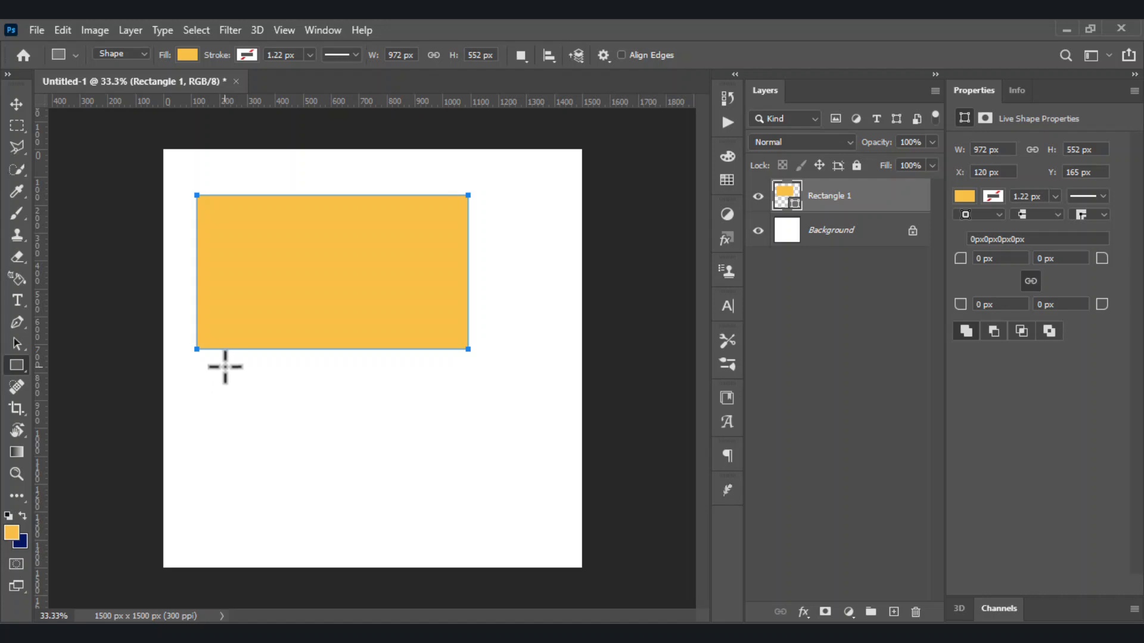
{"action": "left_click_drag", "start_coordinate": [209, 385], "coordinate": [366, 552]}
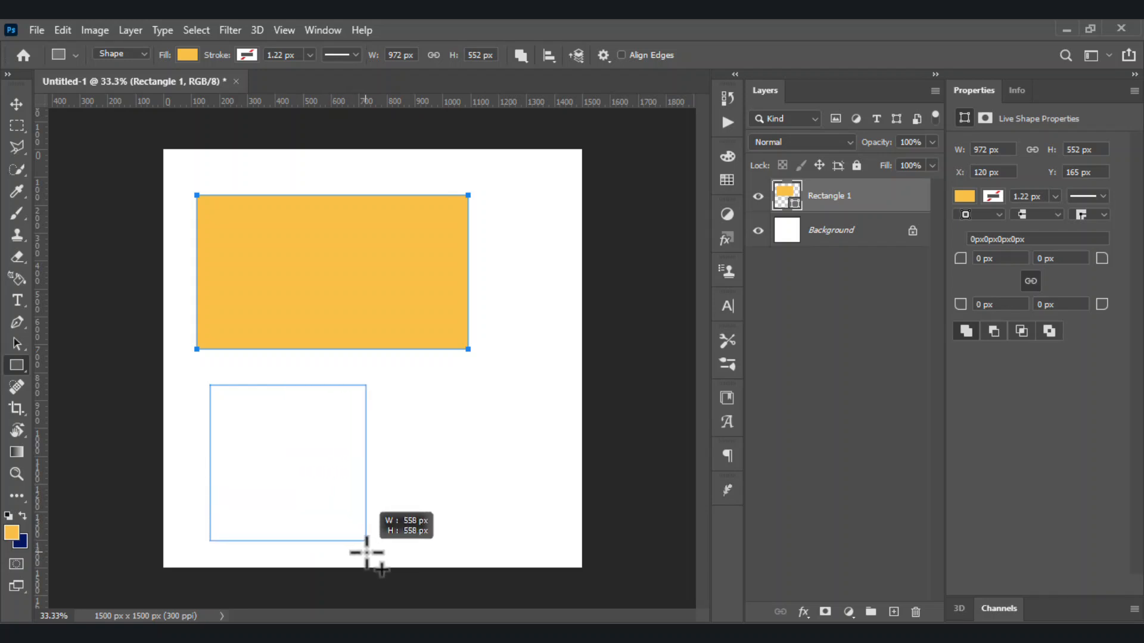
{"action": "left_click_drag", "start_coordinate": [366, 553], "coordinate": [367, 553]}
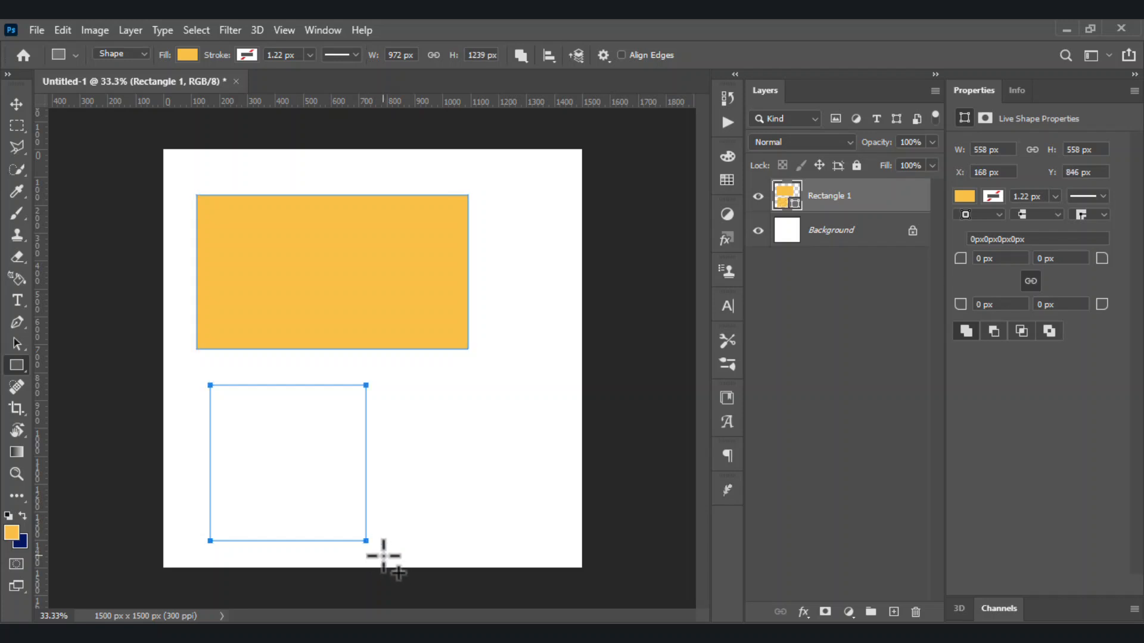
Step: Draw a circle about 522 px in diameter to the right of the square with the Ellipse Tool
{"action": "right_click", "coordinate": [13, 360]}
{"action": "left_click", "coordinate": [49, 394]}
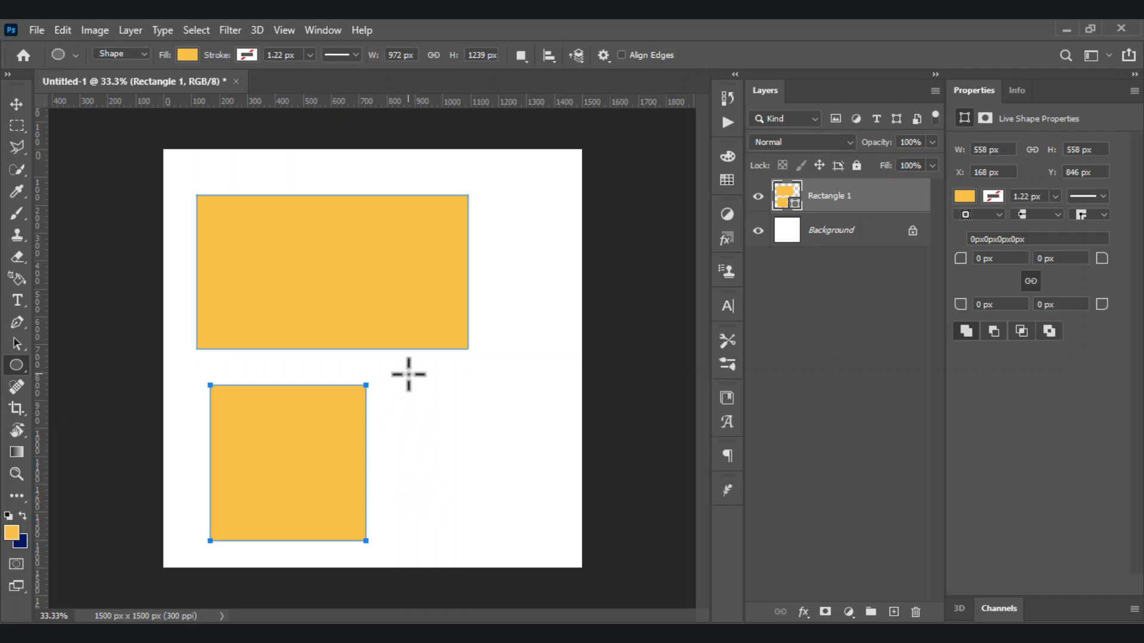
{"action": "left_click_drag", "start_coordinate": [405, 370], "coordinate": [552, 560]}
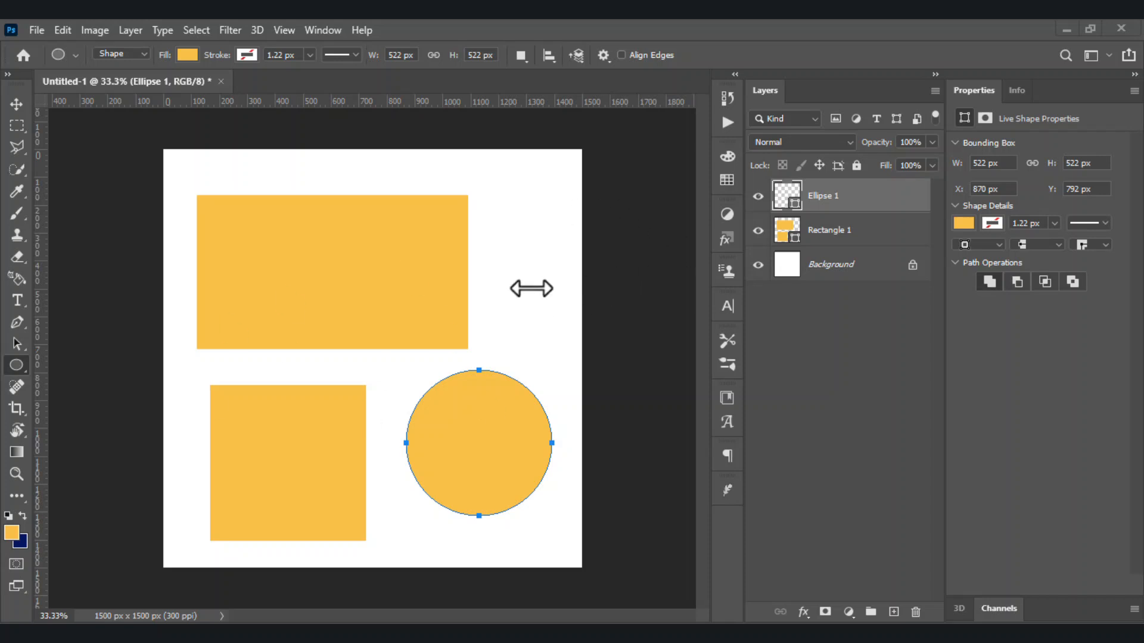
Step: Change the circle's fill colour to a fully saturated bright orange
{"action": "double_click", "coordinate": [794, 203]}
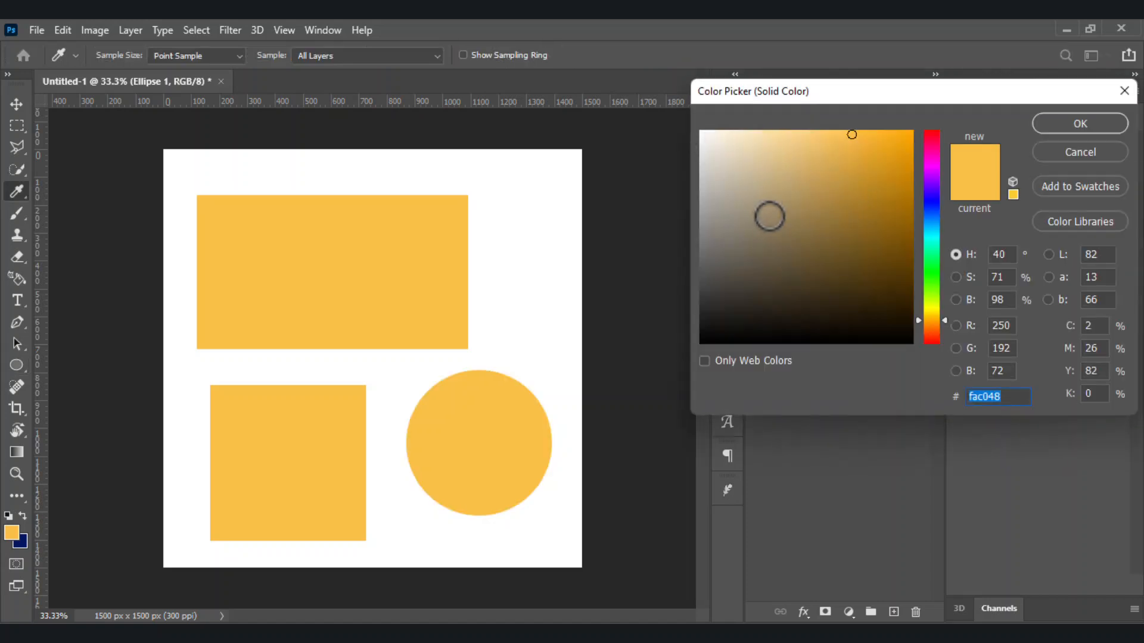
{"action": "left_click_drag", "start_coordinate": [865, 225], "coordinate": [1051, 127]}
{"action": "left_click", "coordinate": [1078, 123]}
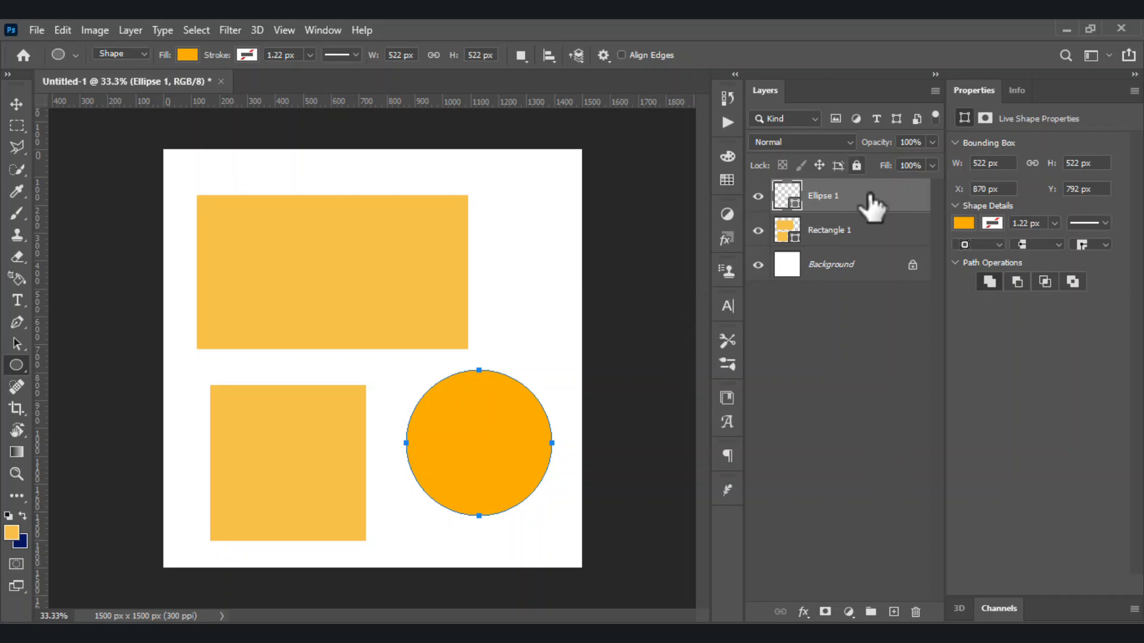
Step: Add a Color Overlay effect to the Ellipse 1 layer through its blending options and show the overlay's settings
{"action": "left_click", "coordinate": [804, 613]}
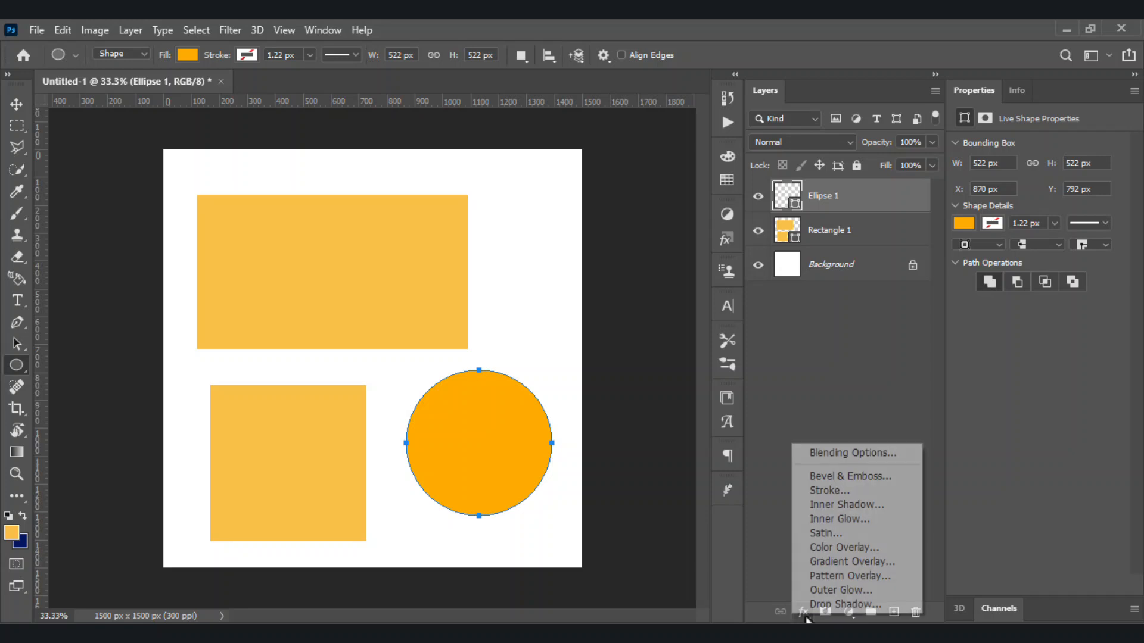
{"action": "left_click", "coordinate": [829, 457]}
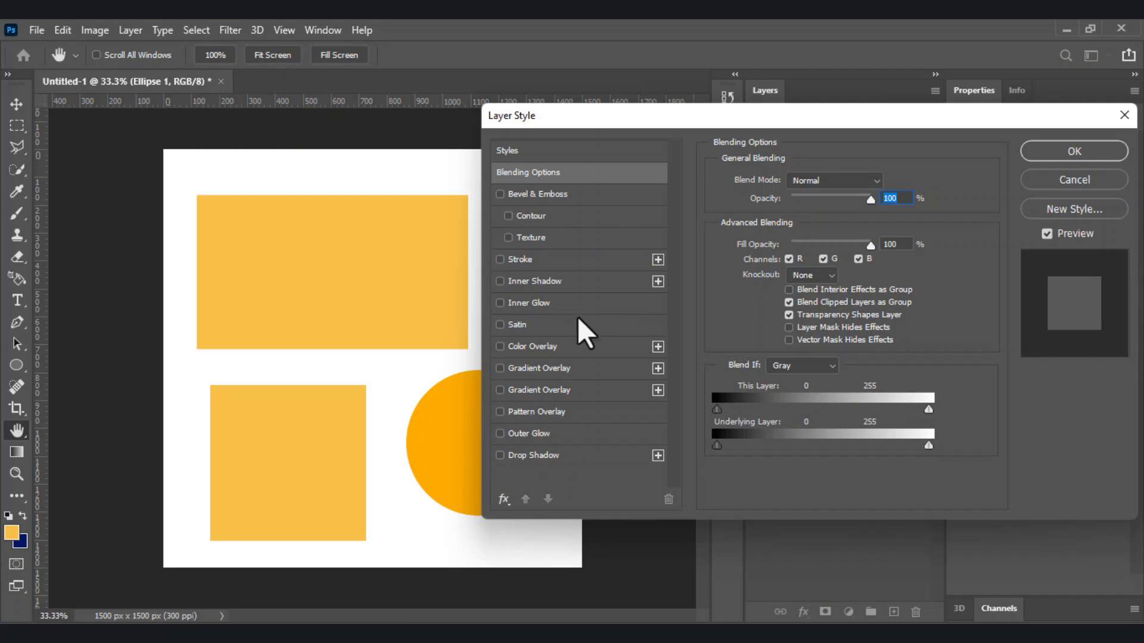
{"action": "left_click_drag", "start_coordinate": [531, 119], "coordinate": [617, 109]}
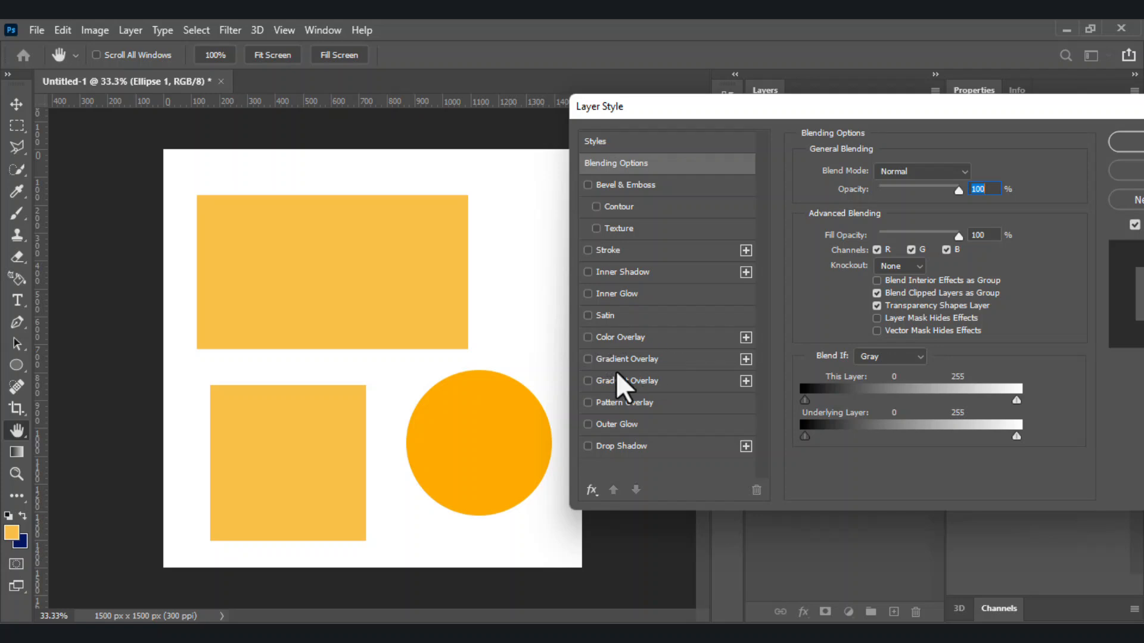
{"action": "left_click", "coordinate": [589, 337]}
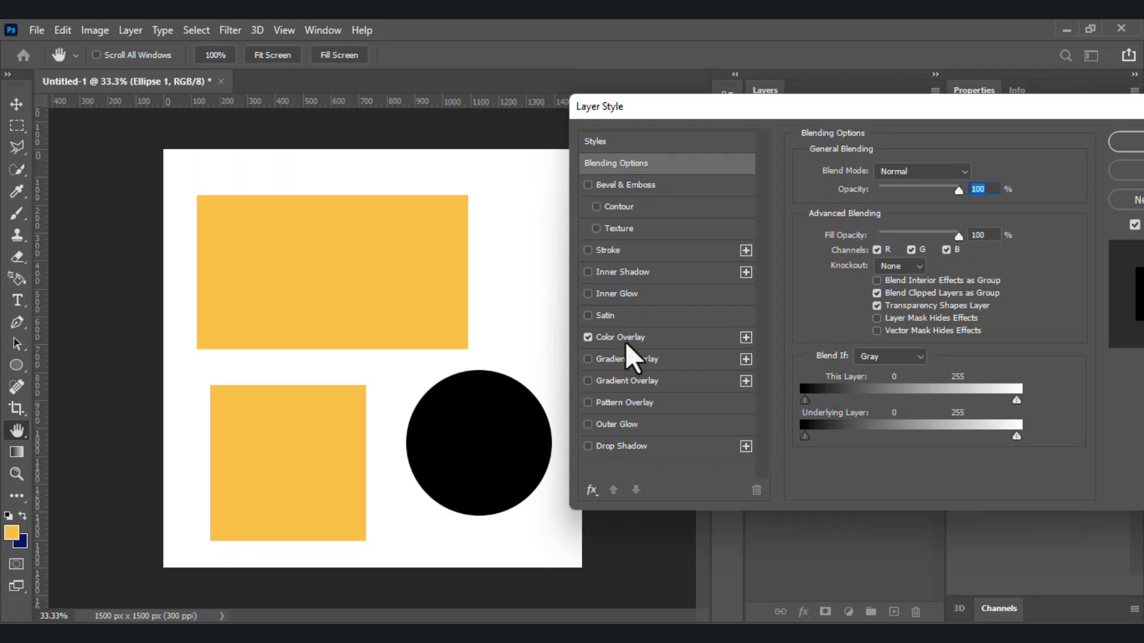
{"action": "left_click", "coordinate": [626, 337]}
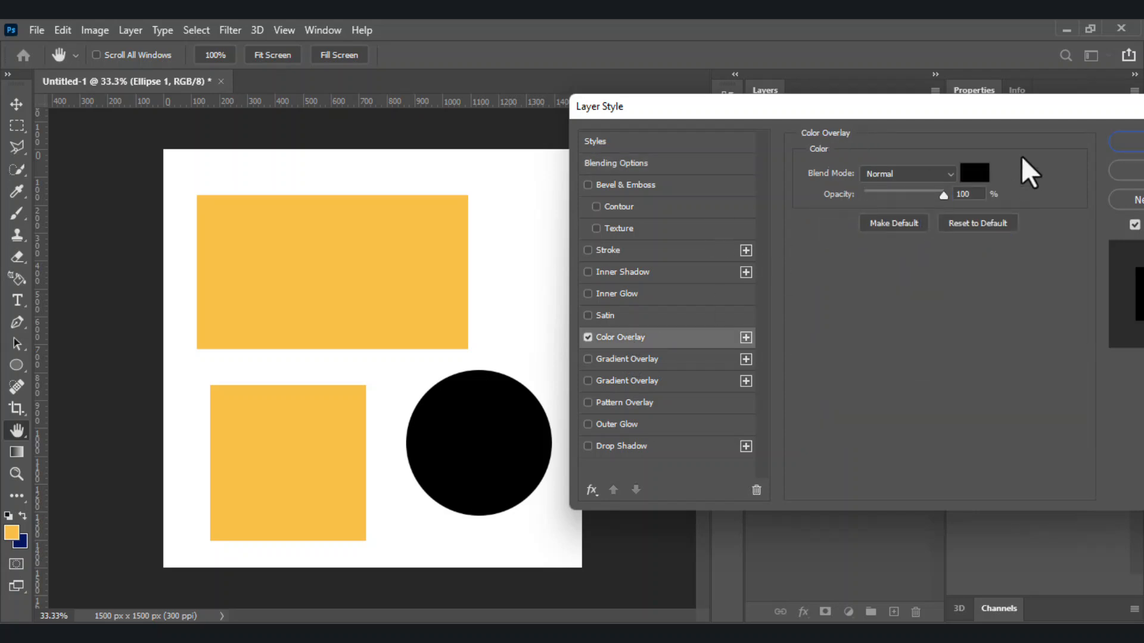
Step: Set the circle's overlay colour to a very dark purple and apply the layer style
{"action": "left_click", "coordinate": [975, 174]}
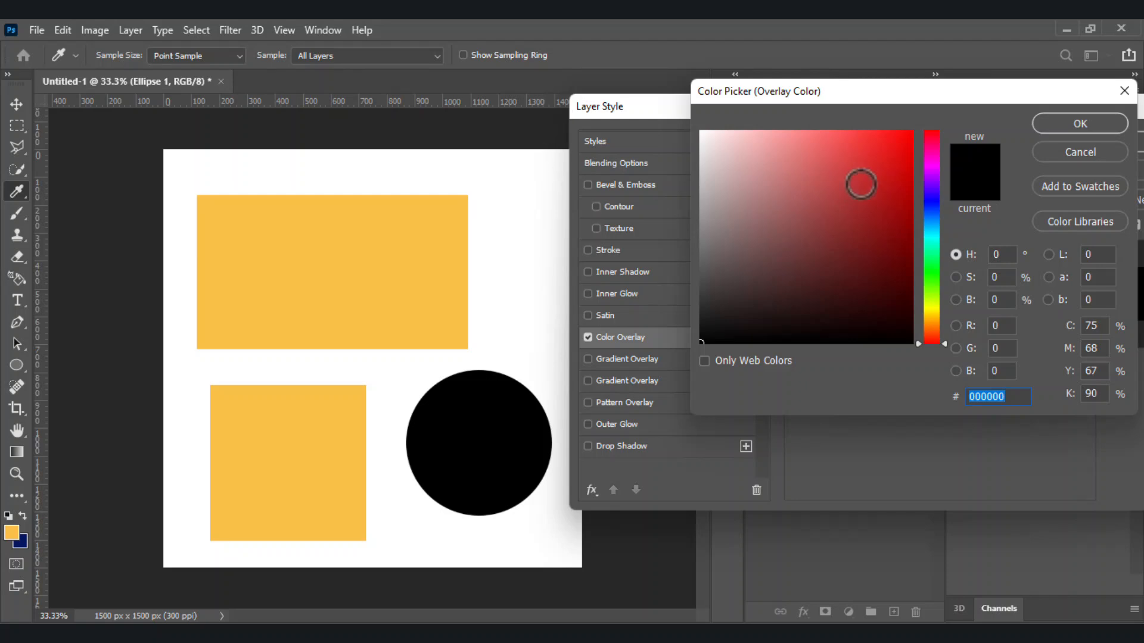
{"action": "left_click", "coordinate": [786, 164]}
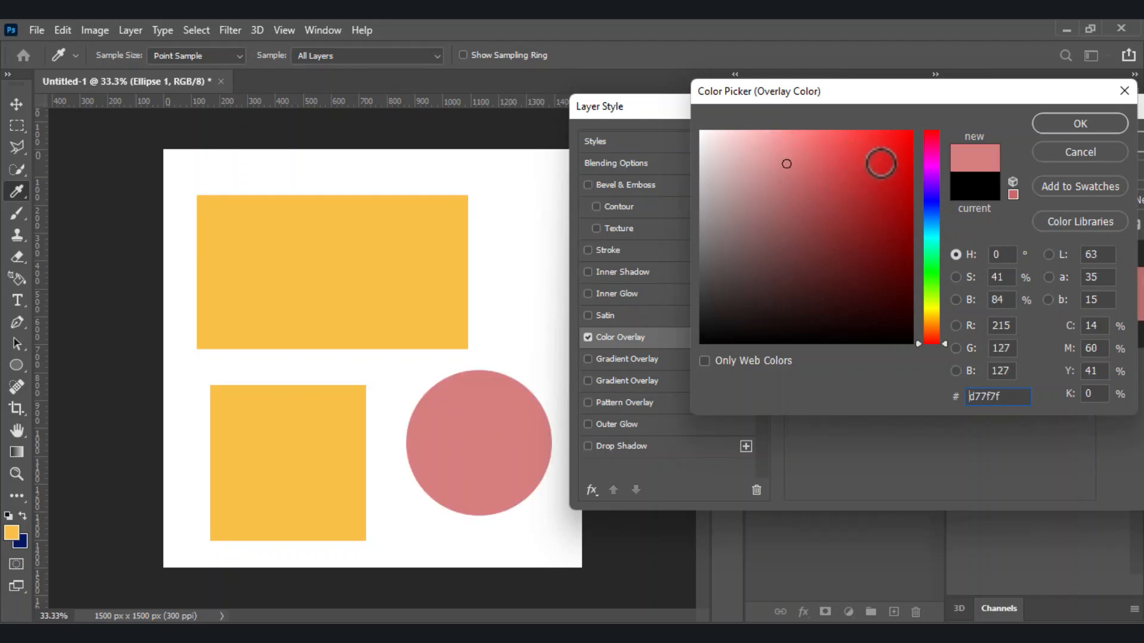
{"action": "left_click", "coordinate": [932, 184]}
{"action": "left_click_drag", "start_coordinate": [858, 173], "coordinate": [888, 160]}
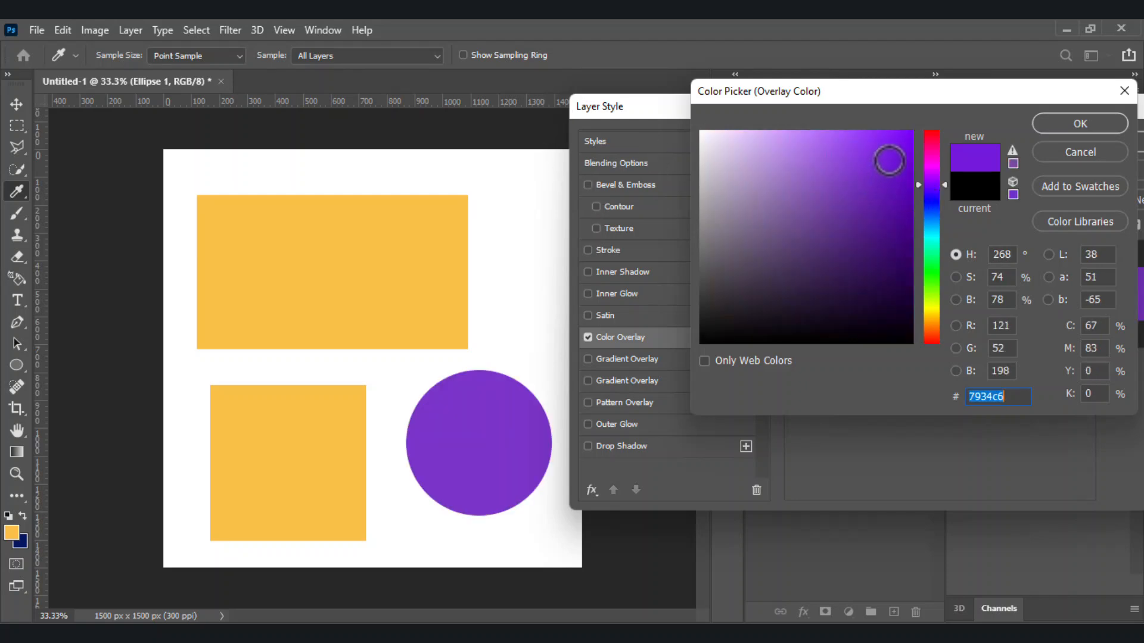
{"action": "left_click", "coordinate": [884, 247]}
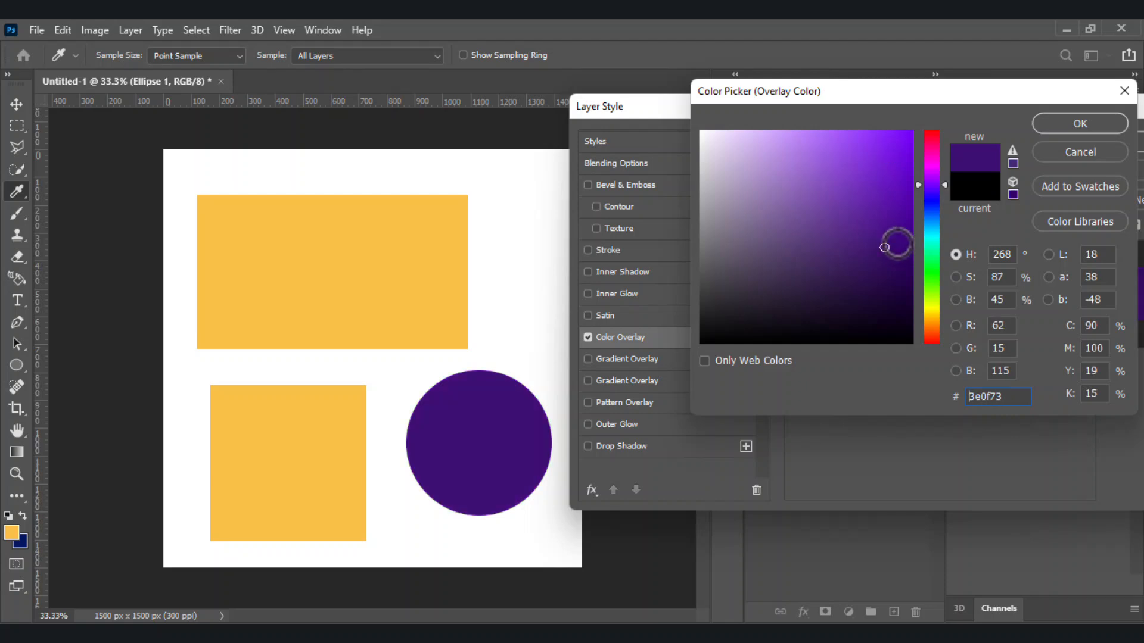
{"action": "left_click_drag", "start_coordinate": [898, 245], "coordinate": [909, 261]}
{"action": "left_click", "coordinate": [1048, 126]}
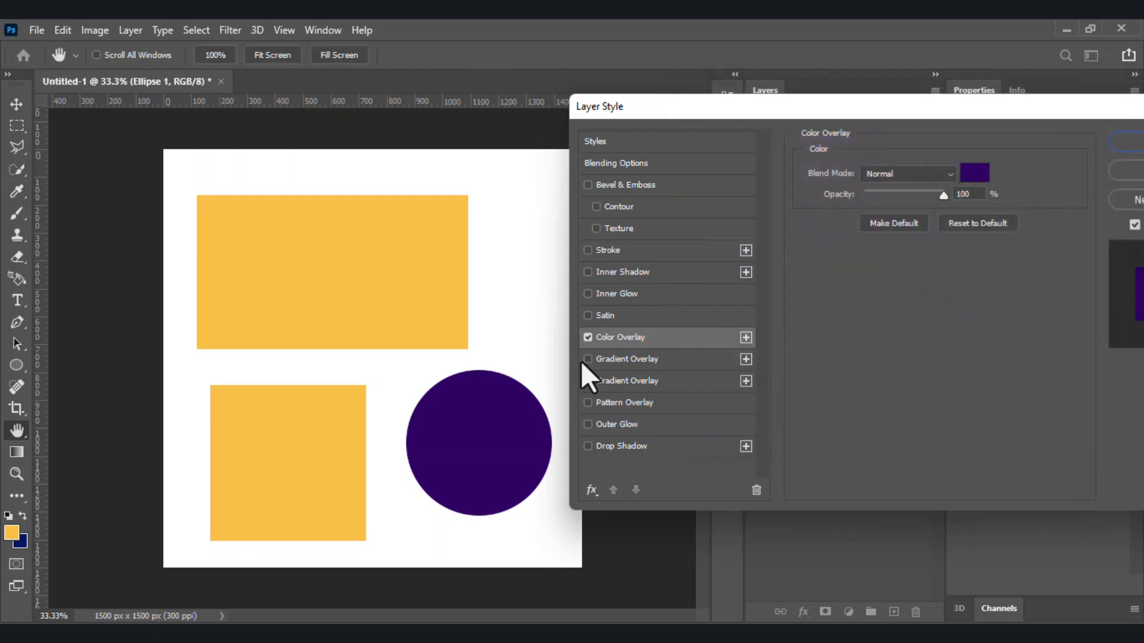
{"action": "left_click", "coordinate": [1123, 143]}
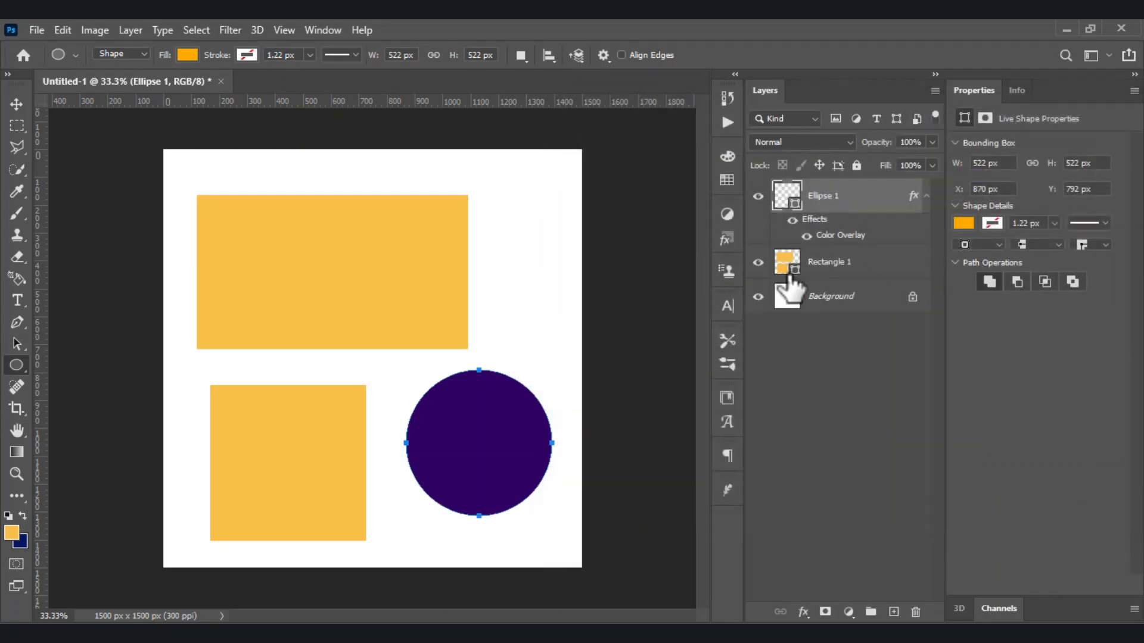
Step: Add a Gradient Overlay effect to the Rectangle 1 layer through its blending options
{"action": "left_click", "coordinate": [854, 265]}
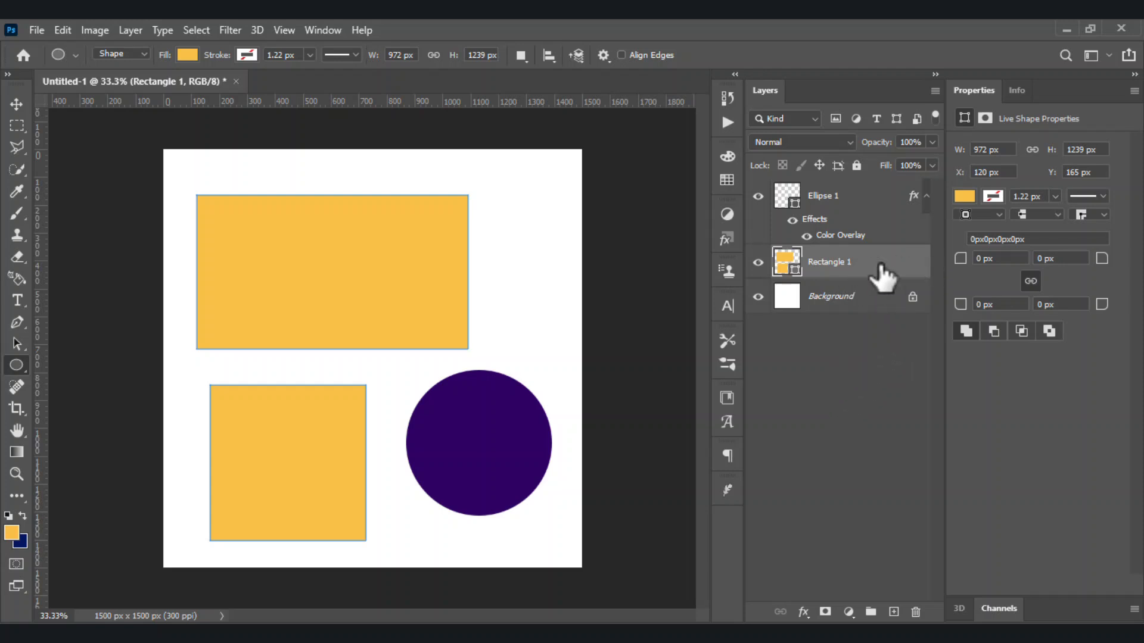
{"action": "left_click", "coordinate": [804, 612]}
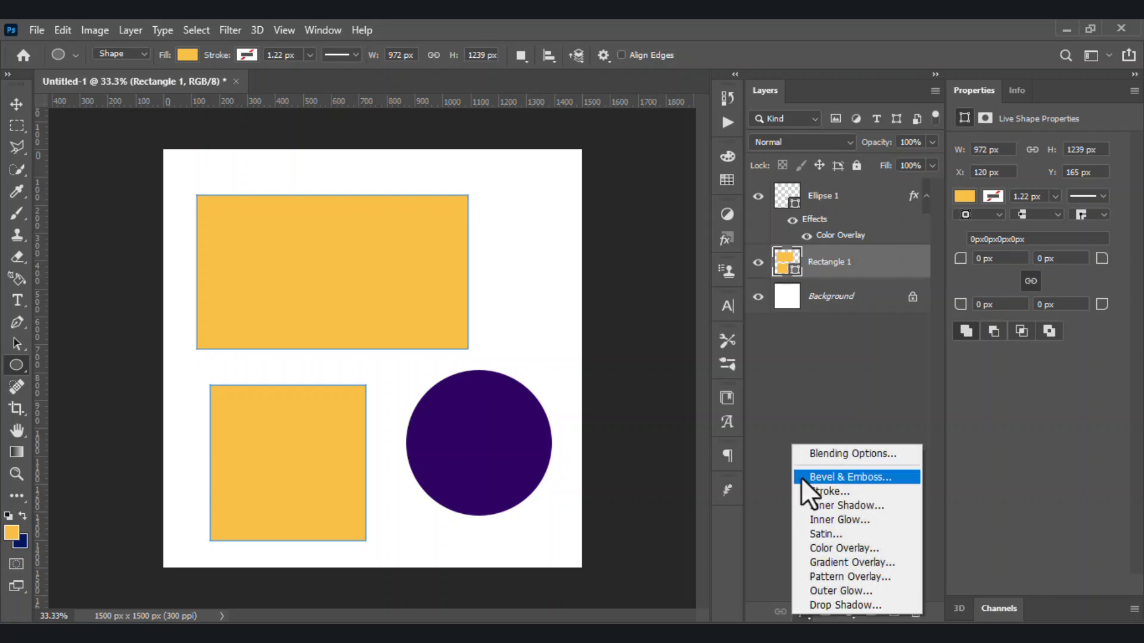
{"action": "left_click", "coordinate": [810, 455]}
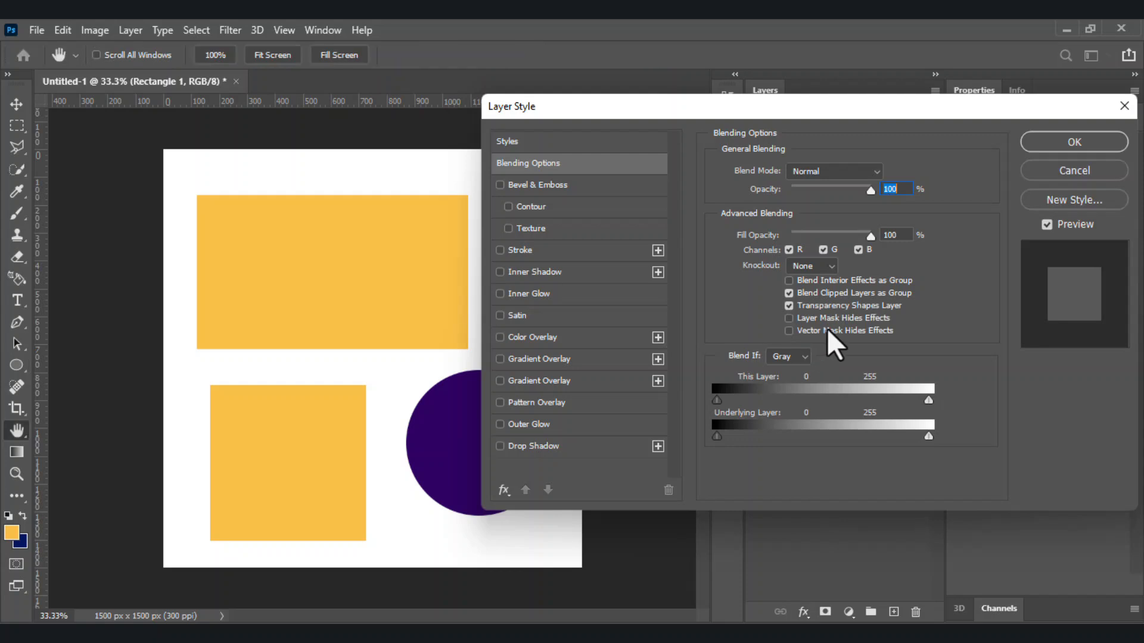
{"action": "left_click", "coordinate": [514, 382]}
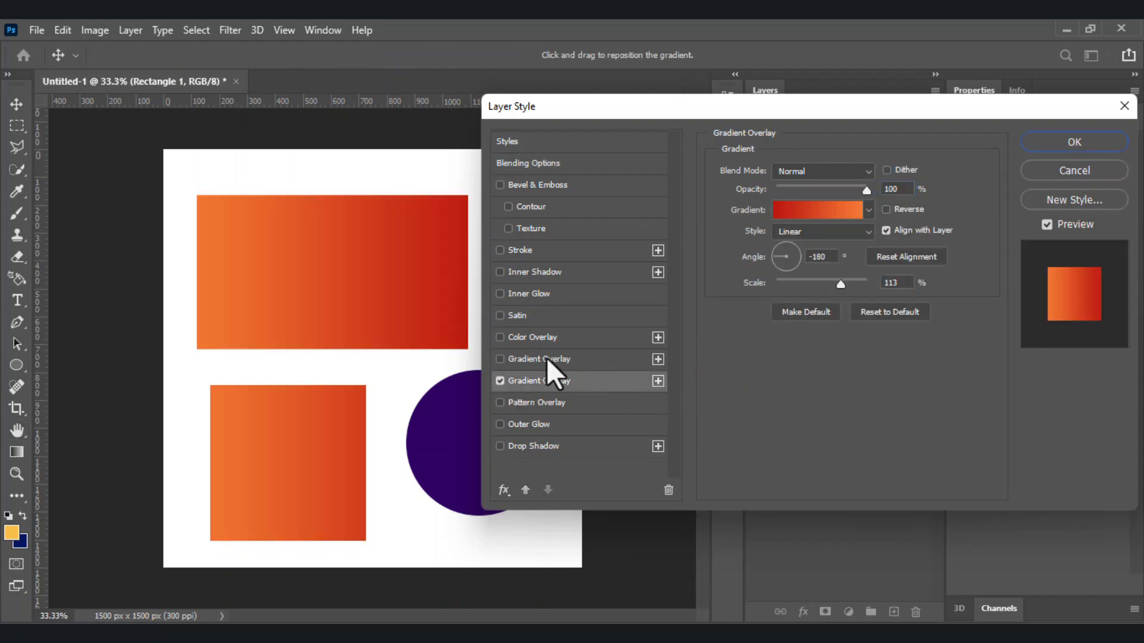
Step: Examine the Gradient Overlay's gradient editor, blend modes, opacity and style options without changing them
{"action": "left_click", "coordinate": [797, 216]}
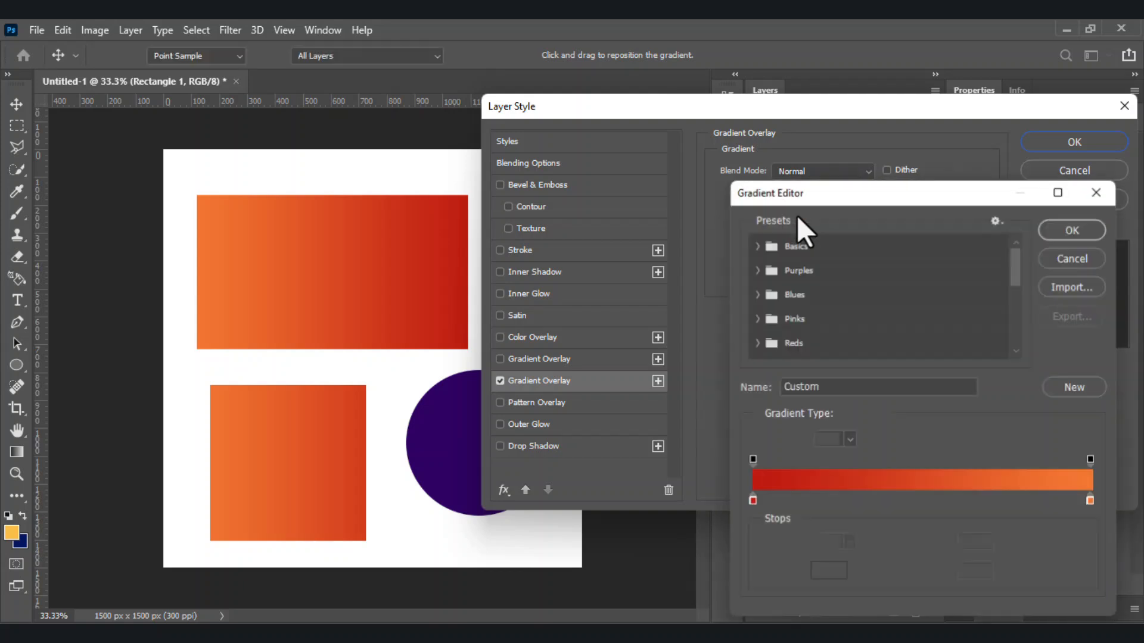
{"action": "left_click", "coordinate": [1072, 258]}
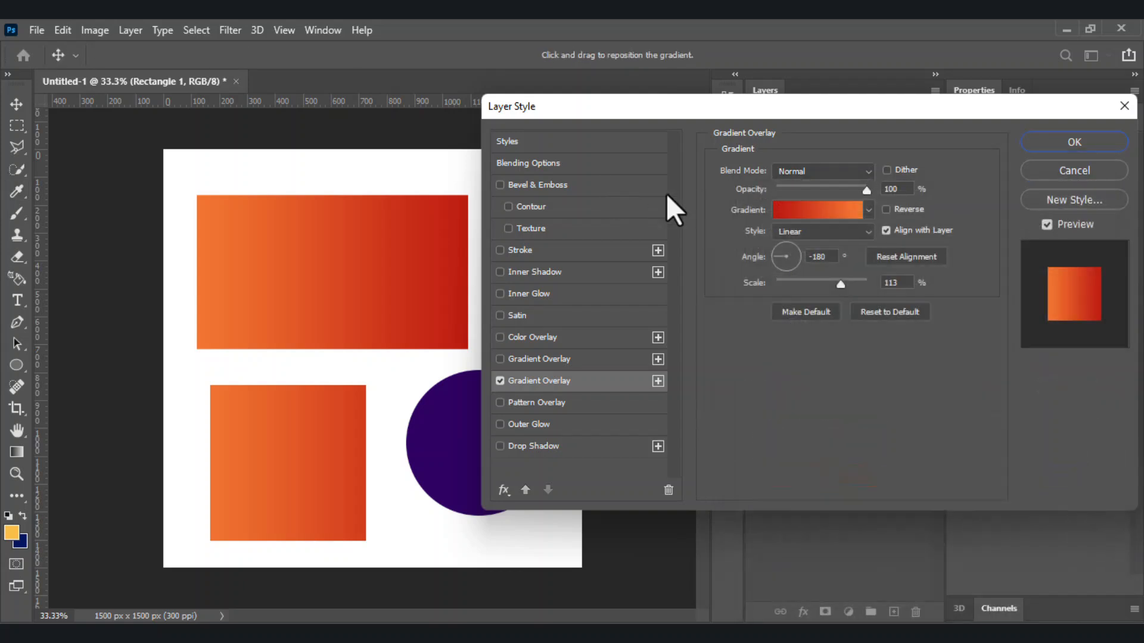
{"action": "left_click", "coordinate": [860, 170]}
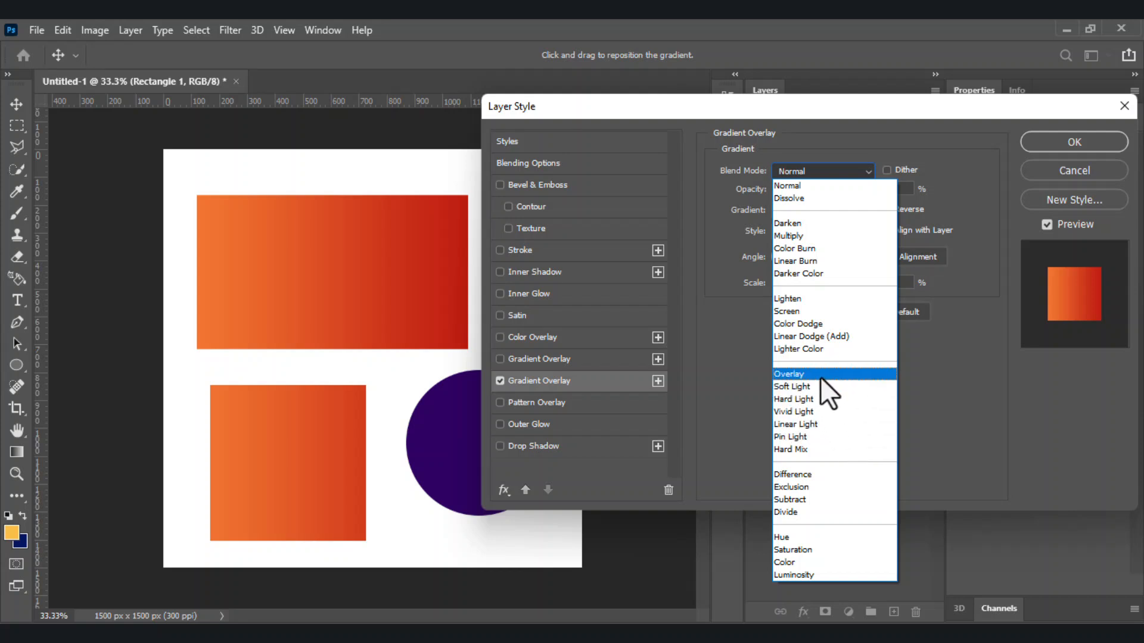
{"action": "left_click", "coordinate": [694, 231]}
{"action": "left_click_drag", "start_coordinate": [788, 188], "coordinate": [887, 186]}
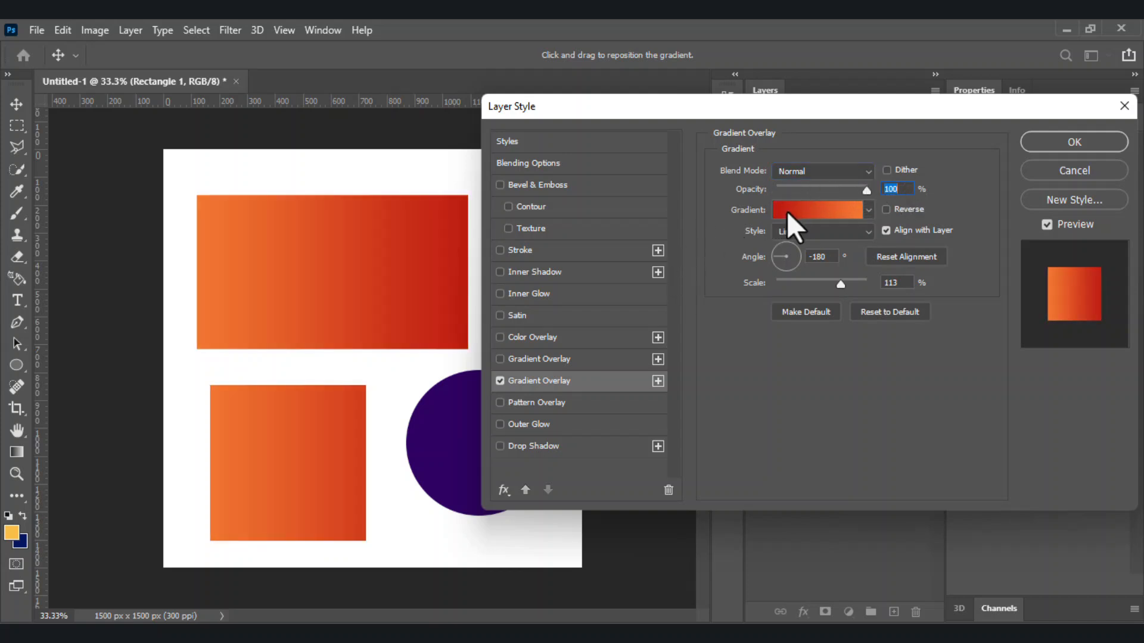
{"action": "left_click", "coordinate": [795, 231]}
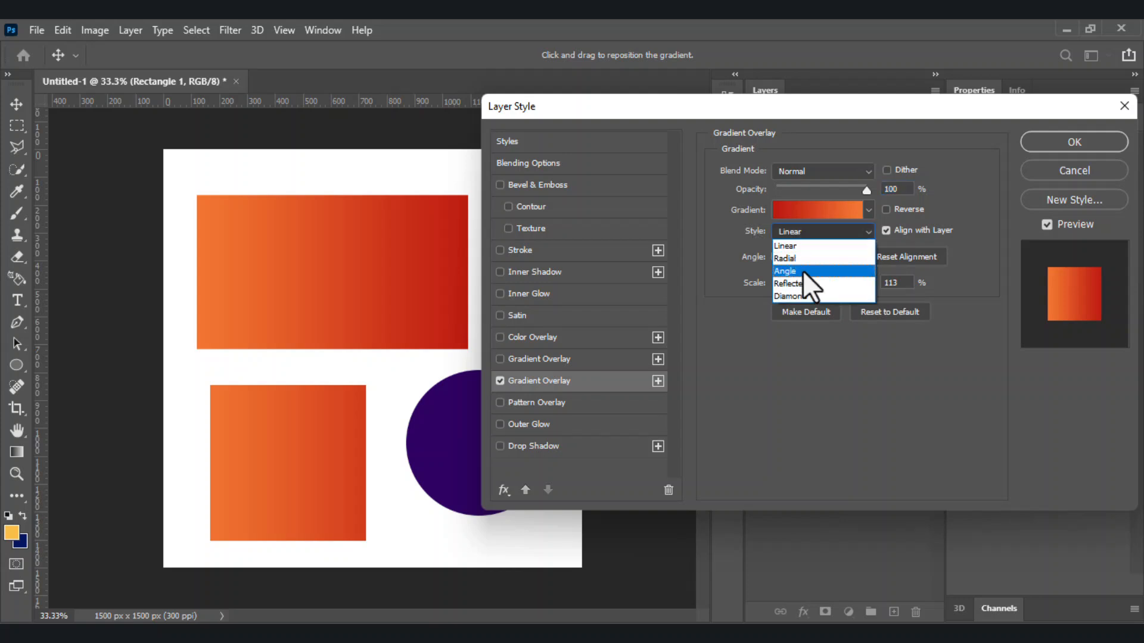
{"action": "left_click", "coordinate": [727, 262]}
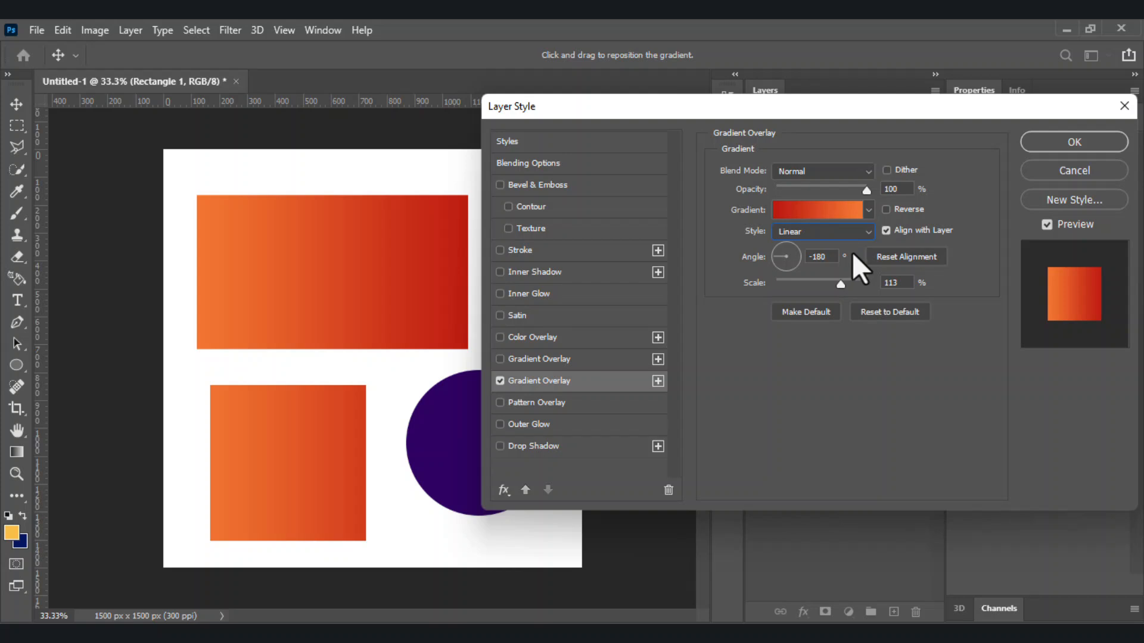
Step: Choose the red-to-violet preset from the Reds gradient folder for the rectangles' Gradient Overlay
{"action": "left_click", "coordinate": [869, 203]}
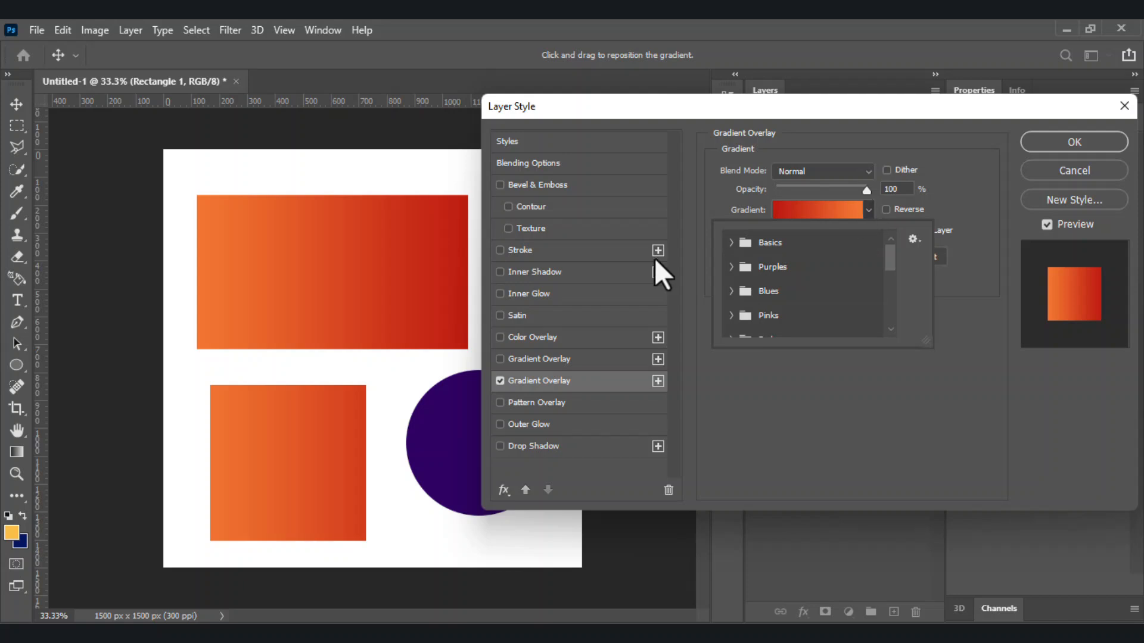
{"action": "scroll", "coordinate": [754, 286], "scroll_direction": "down", "scroll_amount": 1}
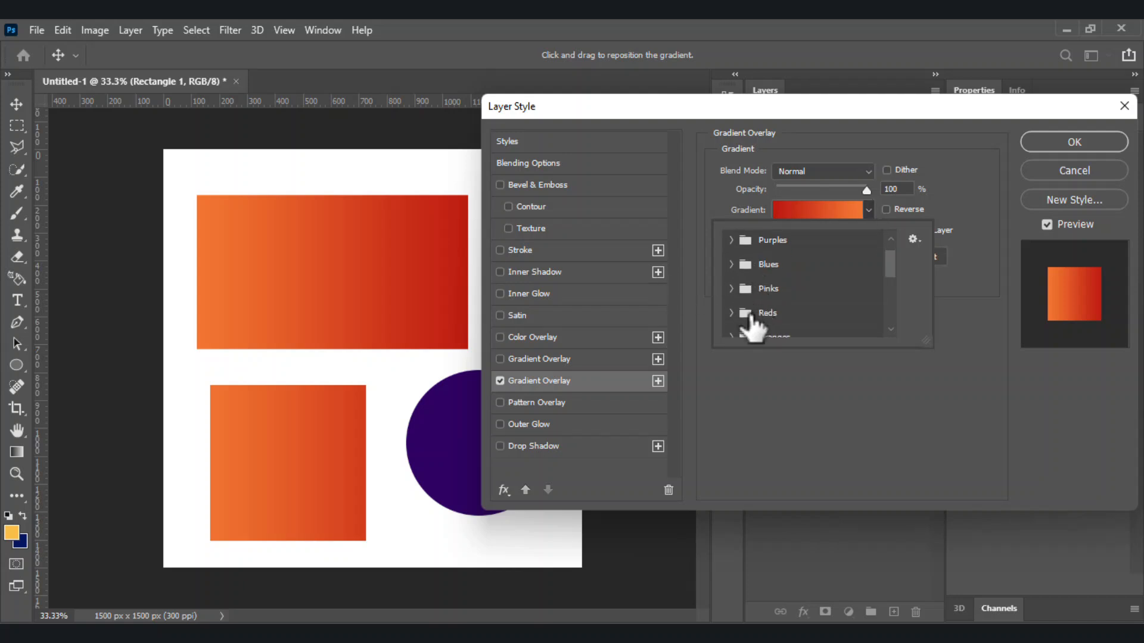
{"action": "left_click", "coordinate": [739, 314]}
{"action": "scroll", "coordinate": [802, 274], "scroll_direction": "down", "scroll_amount": 3}
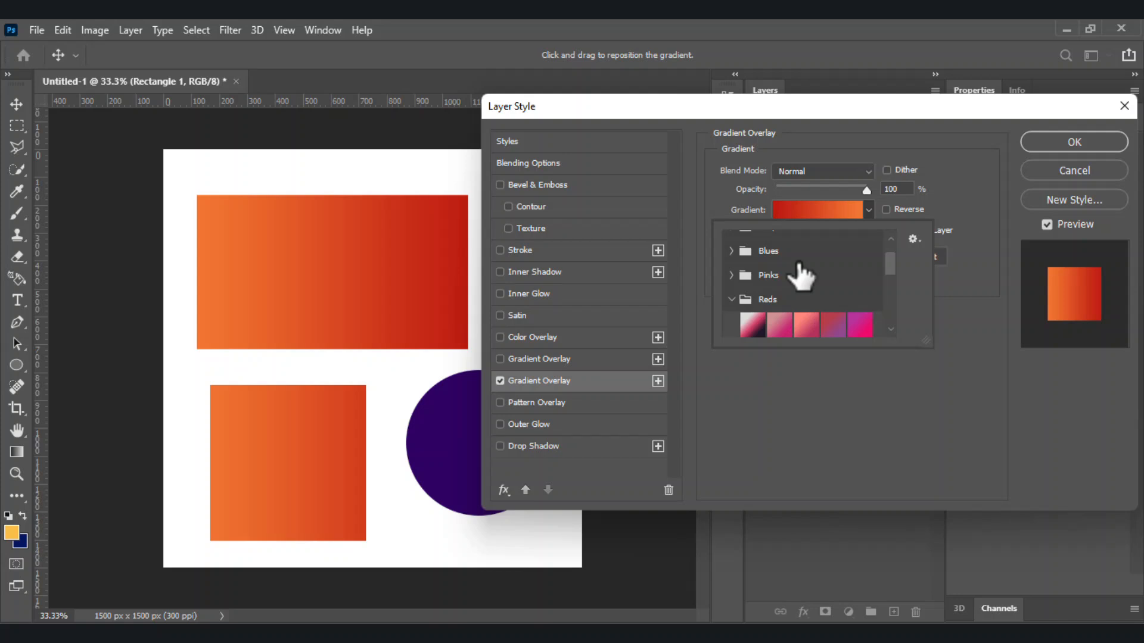
{"action": "left_click", "coordinate": [810, 255]}
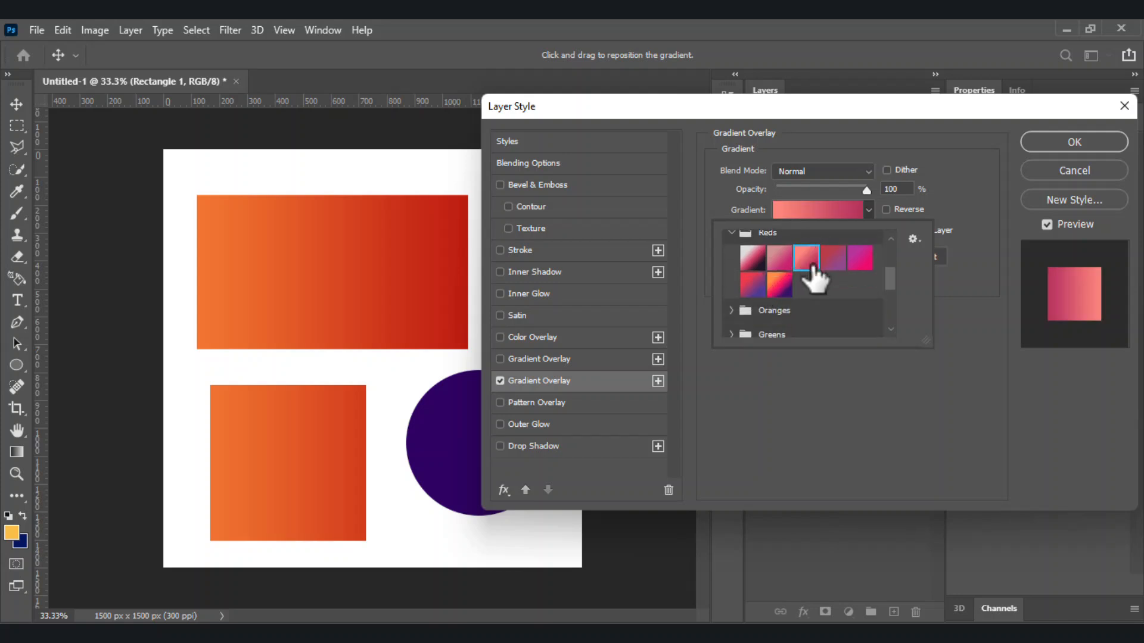
{"action": "left_click", "coordinate": [753, 285]}
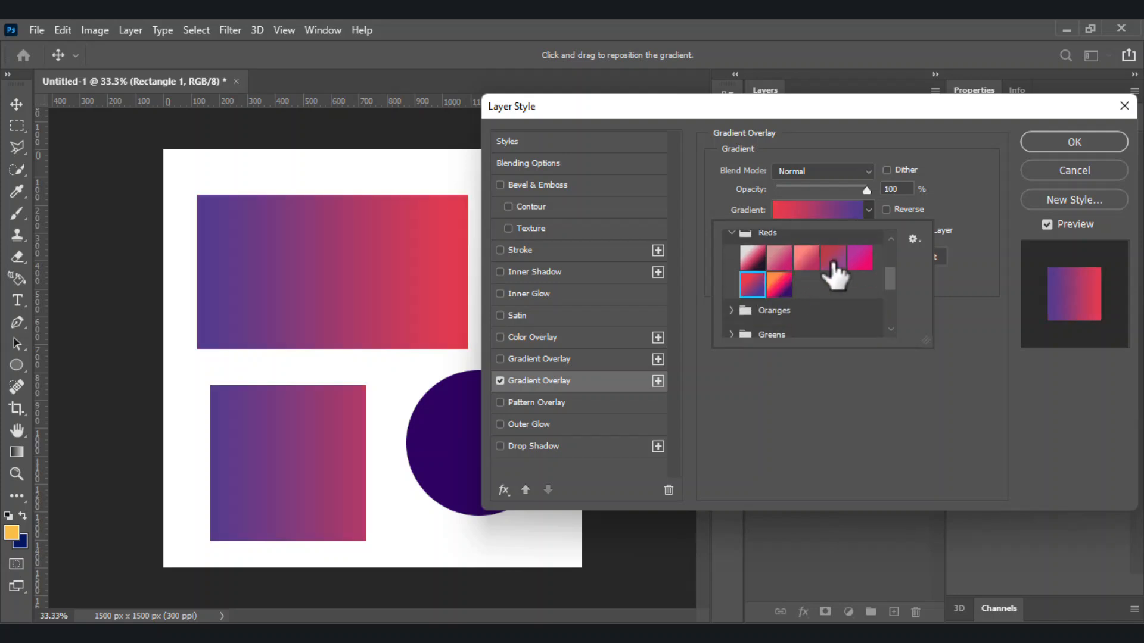
Step: Choose the purple-to-pink preset from the Reds folder for the rectangles' Gradient Overlay and set its angle to 90°
{"action": "left_click", "coordinate": [860, 262]}
{"action": "double_click", "coordinate": [858, 261]}
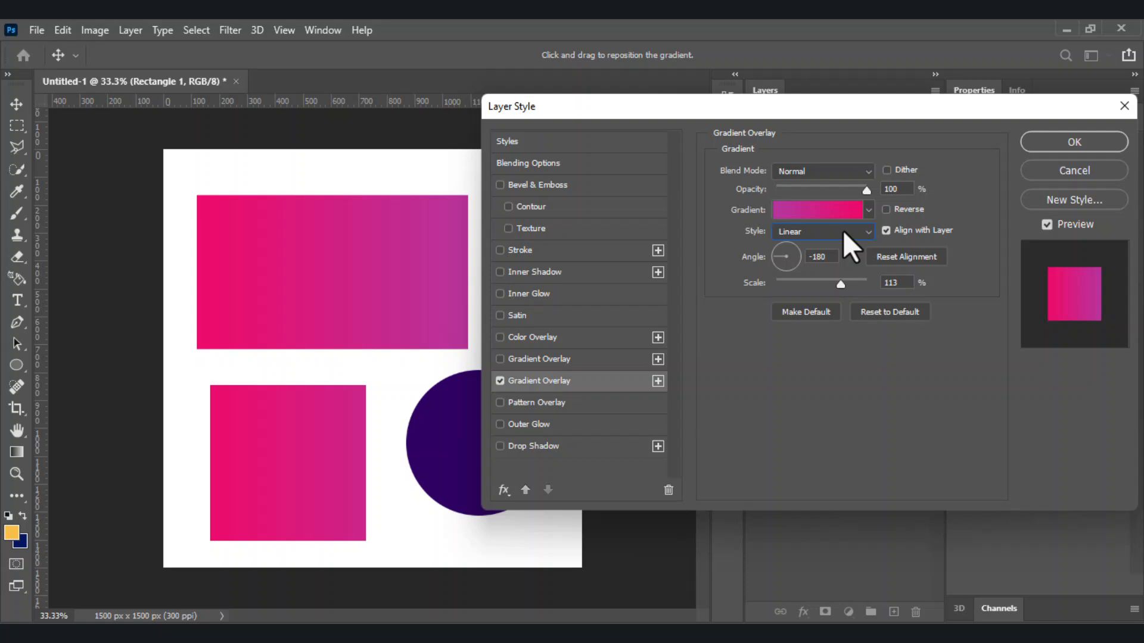
{"action": "left_click", "coordinate": [781, 248]}
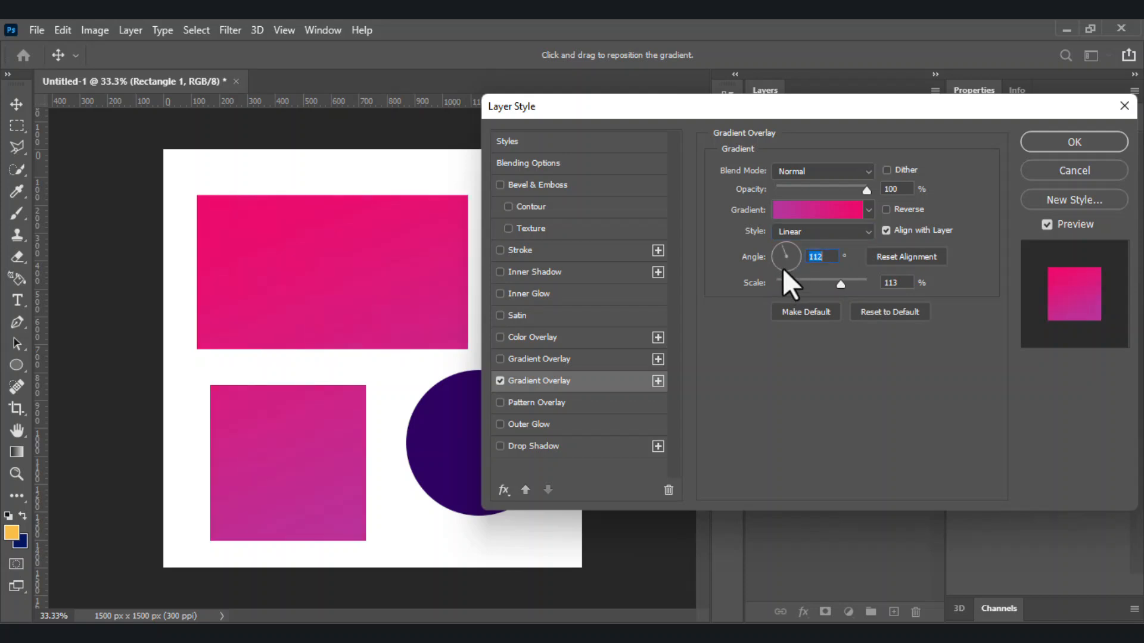
{"action": "left_click", "coordinate": [782, 267]}
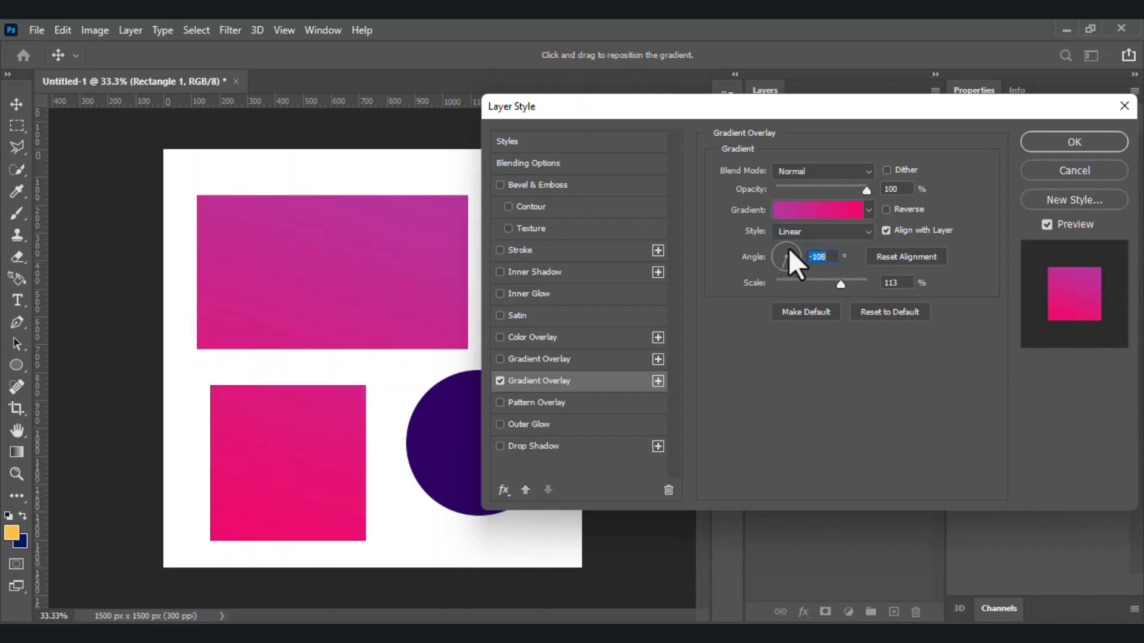
{"action": "left_click", "coordinate": [785, 246]}
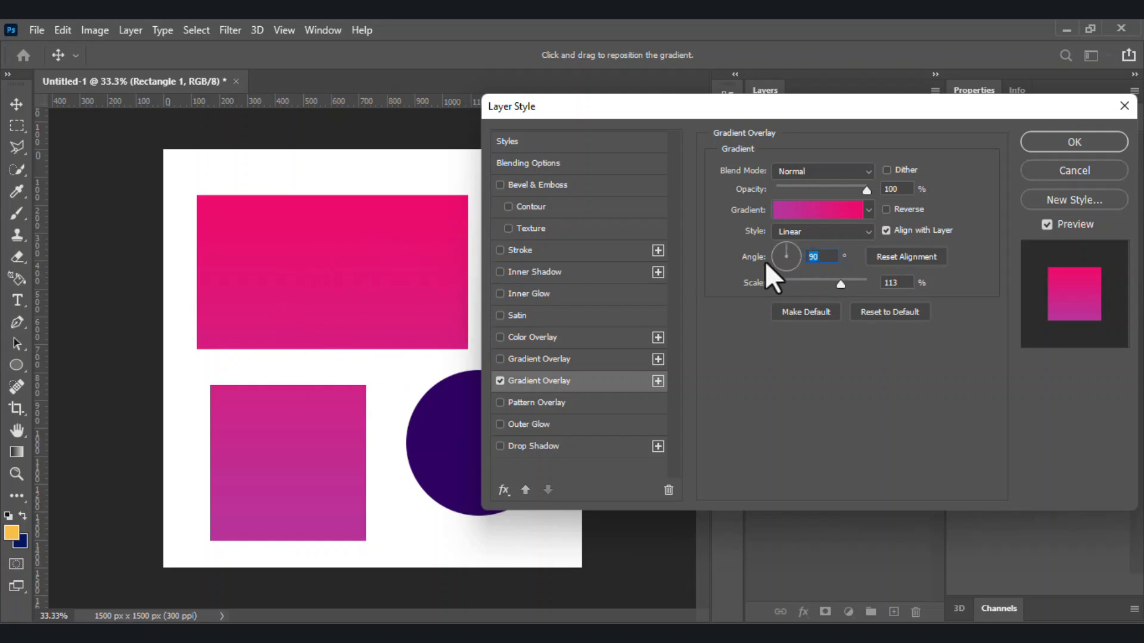
{"action": "left_click", "coordinate": [784, 270]}
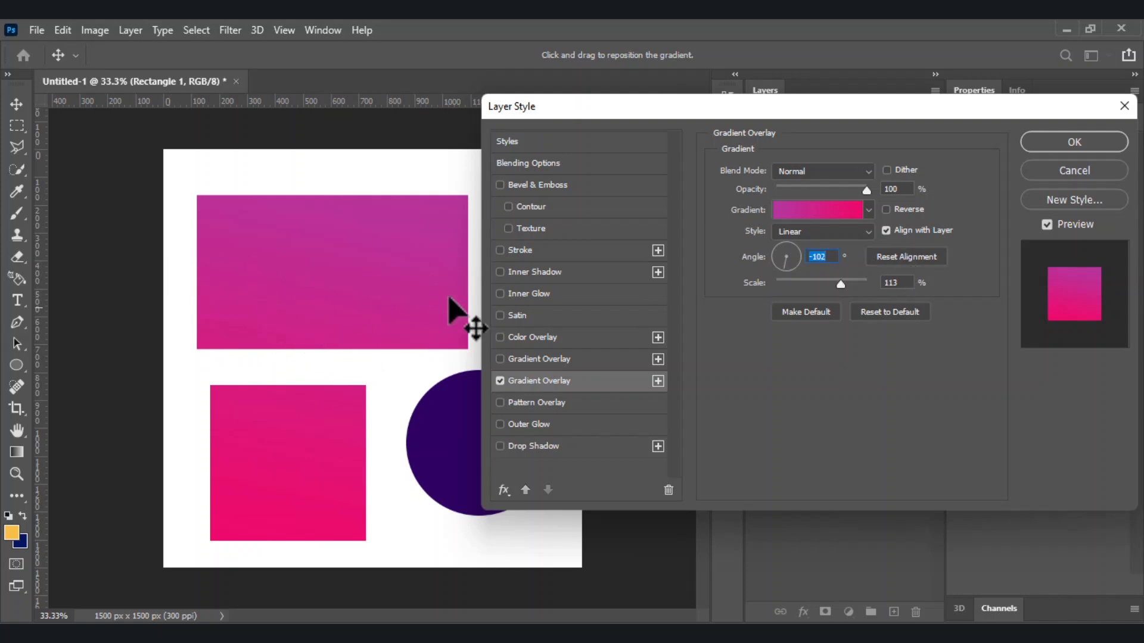
{"action": "left_click", "coordinate": [783, 245]}
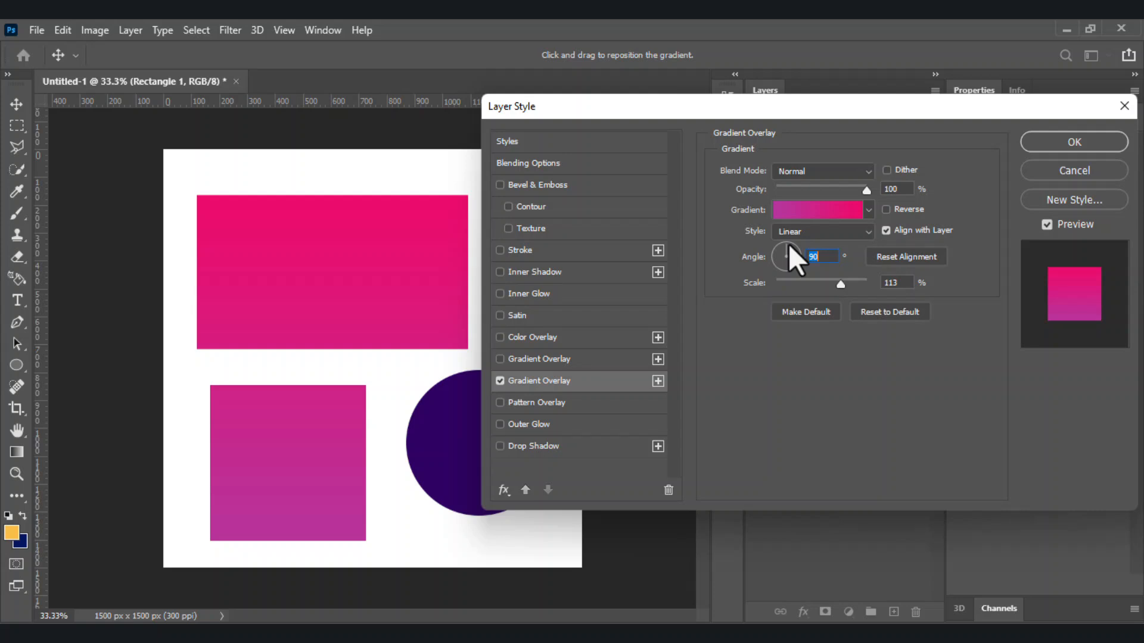
Step: Change the rectangles' gradient style to Radial and set its scale to 119%
{"action": "left_click", "coordinate": [863, 231]}
{"action": "left_click", "coordinate": [829, 256]}
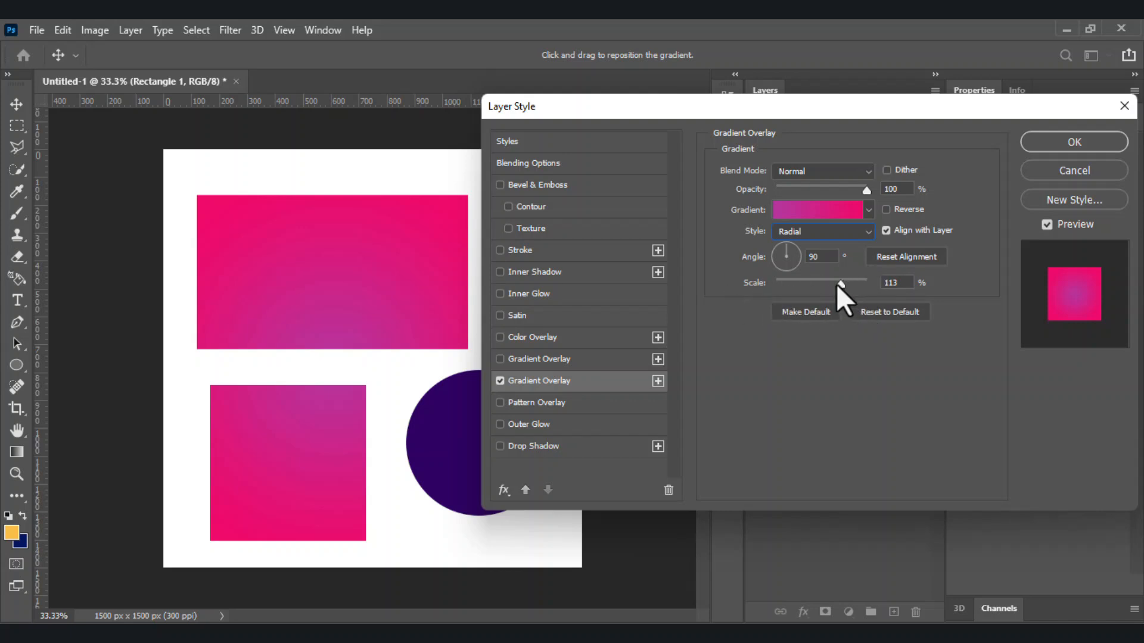
{"action": "mouse_move", "coordinate": [843, 284]}
{"action": "left_mouse_down"}
{"action": "mouse_move", "coordinate": [784, 285]}
{"action": "mouse_move", "coordinate": [852, 284]}
{"action": "left_mouse_up"}
{"action": "left_click_drag", "start_coordinate": [848, 281], "coordinate": [845, 281]}
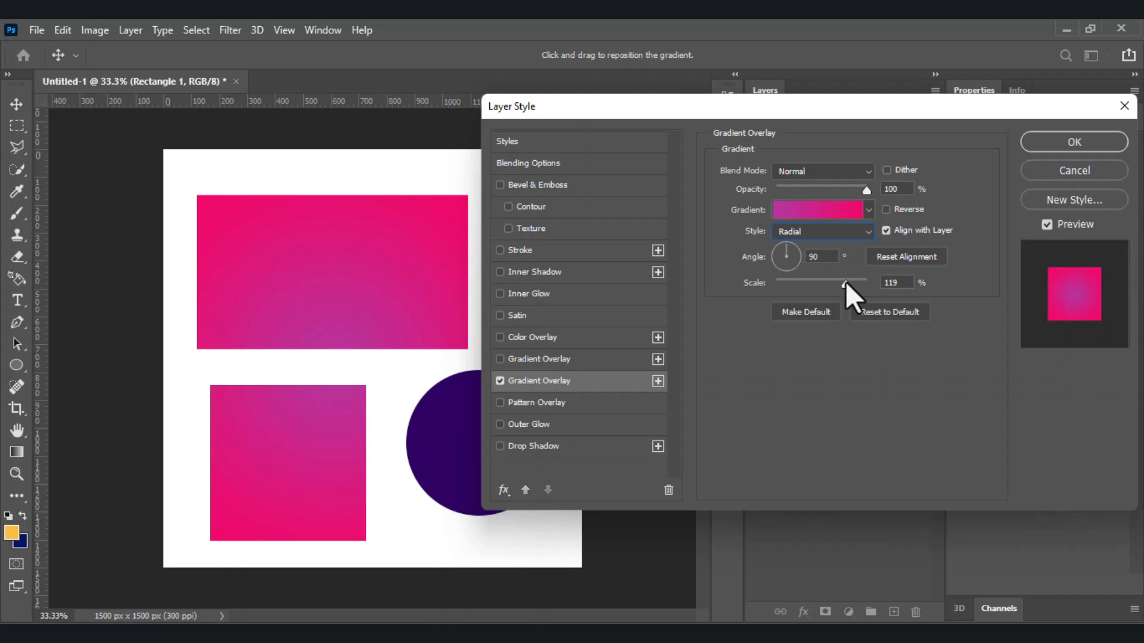
Step: Try the Angle gradient style on the rectangles at several different angles, including -152° and 112°
{"action": "left_click", "coordinate": [869, 231]}
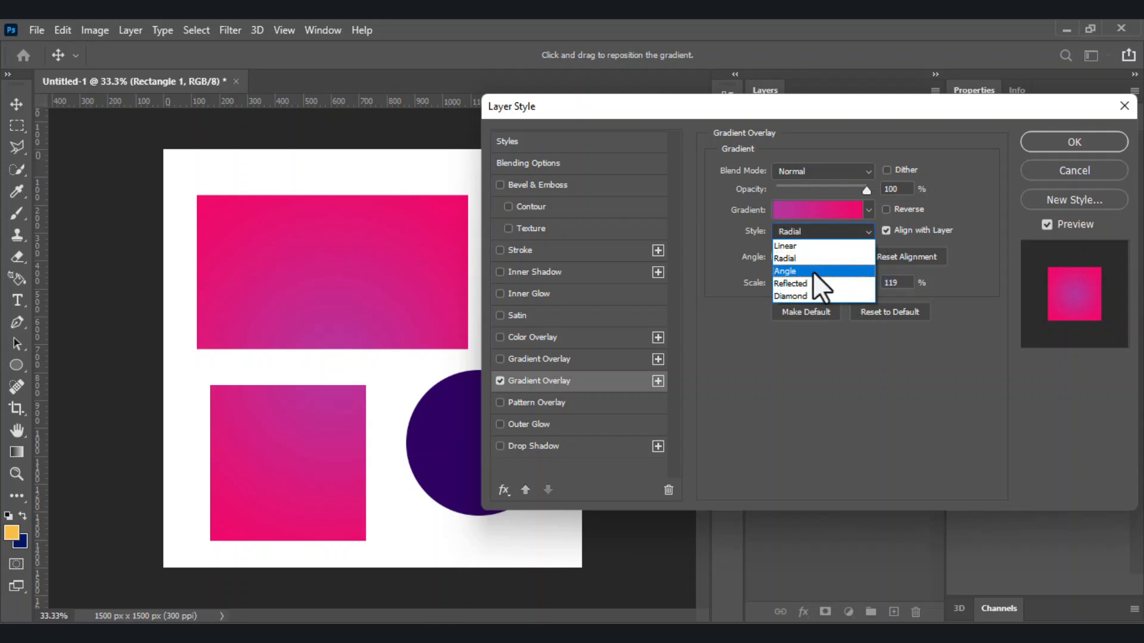
{"action": "left_click", "coordinate": [813, 270]}
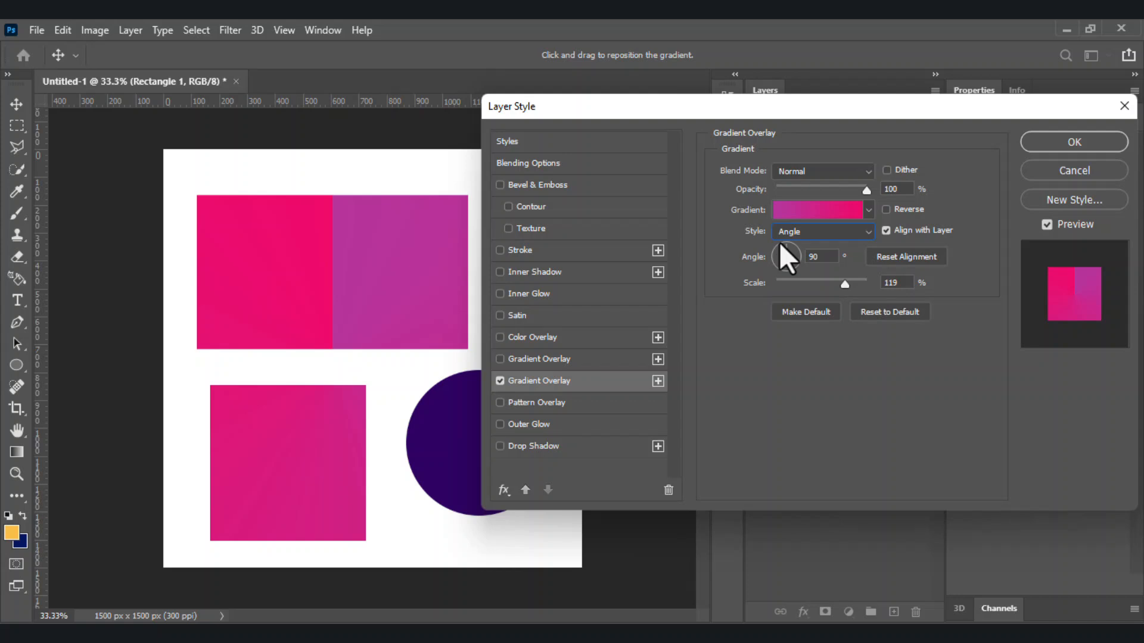
{"action": "left_click", "coordinate": [781, 259]}
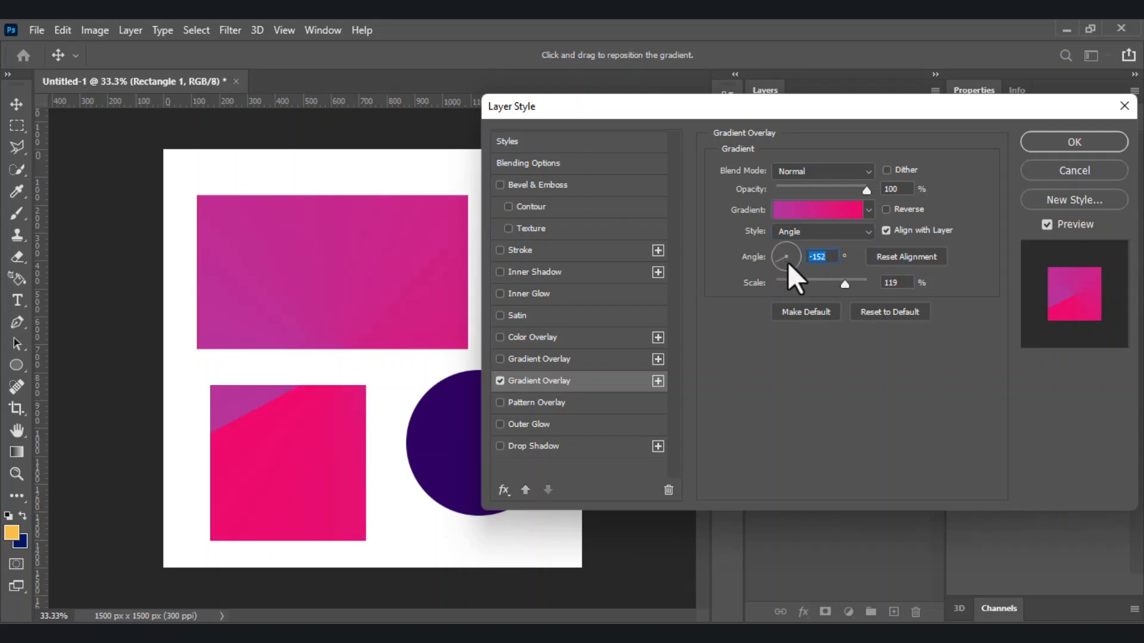
{"action": "left_click", "coordinate": [785, 245]}
{"action": "left_click", "coordinate": [790, 265]}
{"action": "left_click", "coordinate": [798, 255]}
{"action": "left_click", "coordinate": [778, 259]}
{"action": "left_click", "coordinate": [793, 261]}
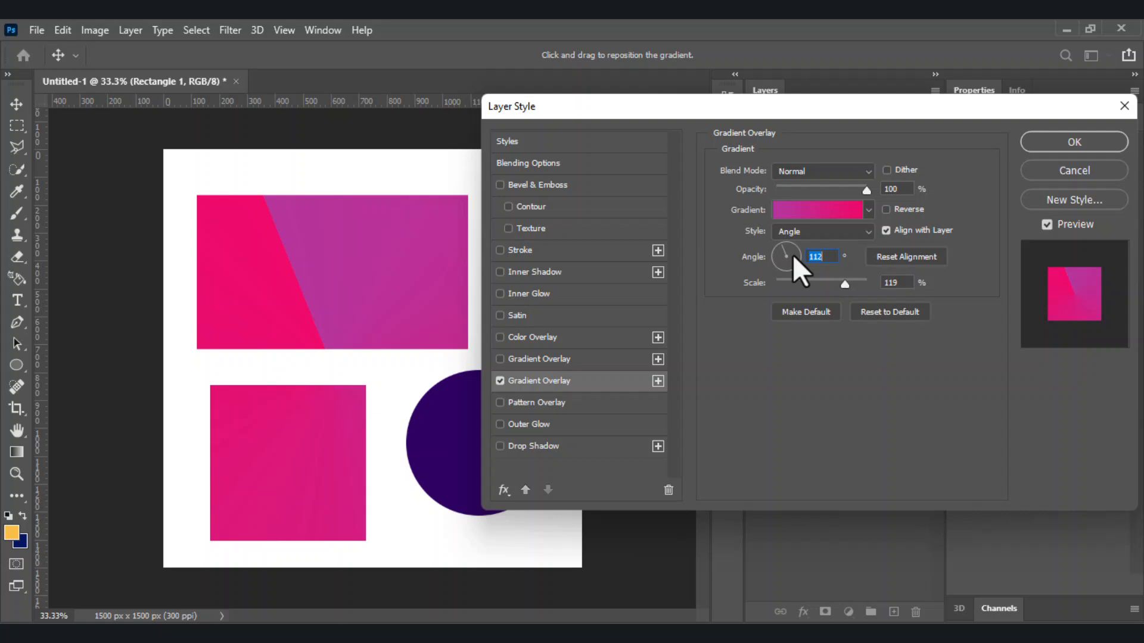
Step: Set the rectangles' gradient style to Reflected at a 134° angle and apply the layer style
{"action": "left_click", "coordinate": [861, 235]}
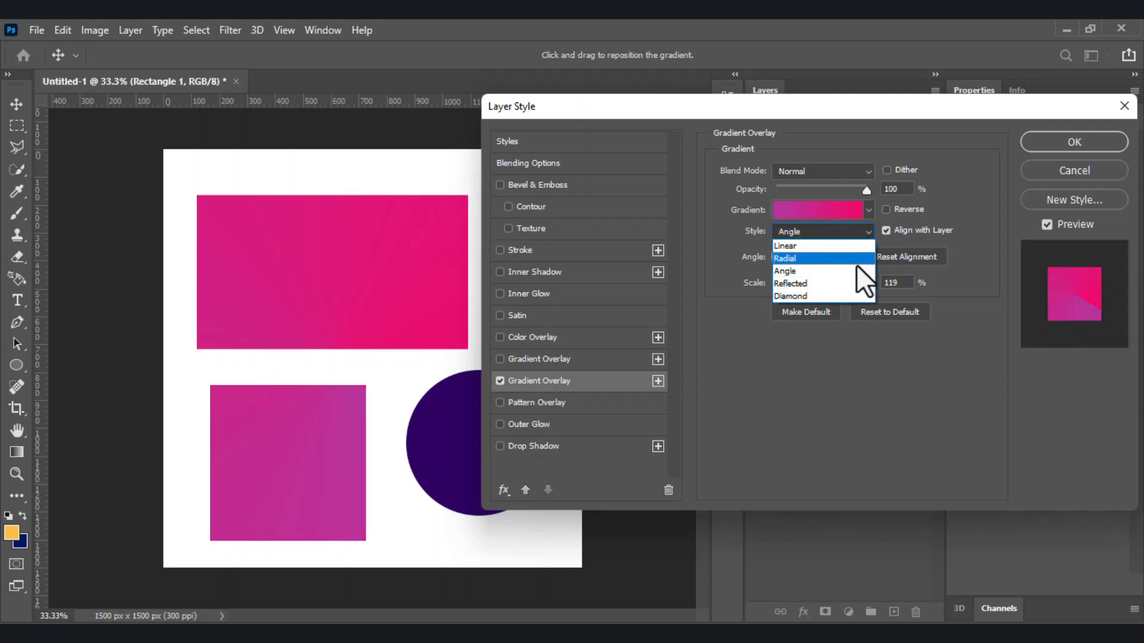
{"action": "left_click", "coordinate": [832, 283]}
{"action": "left_click_drag", "start_coordinate": [784, 267], "coordinate": [832, 241]}
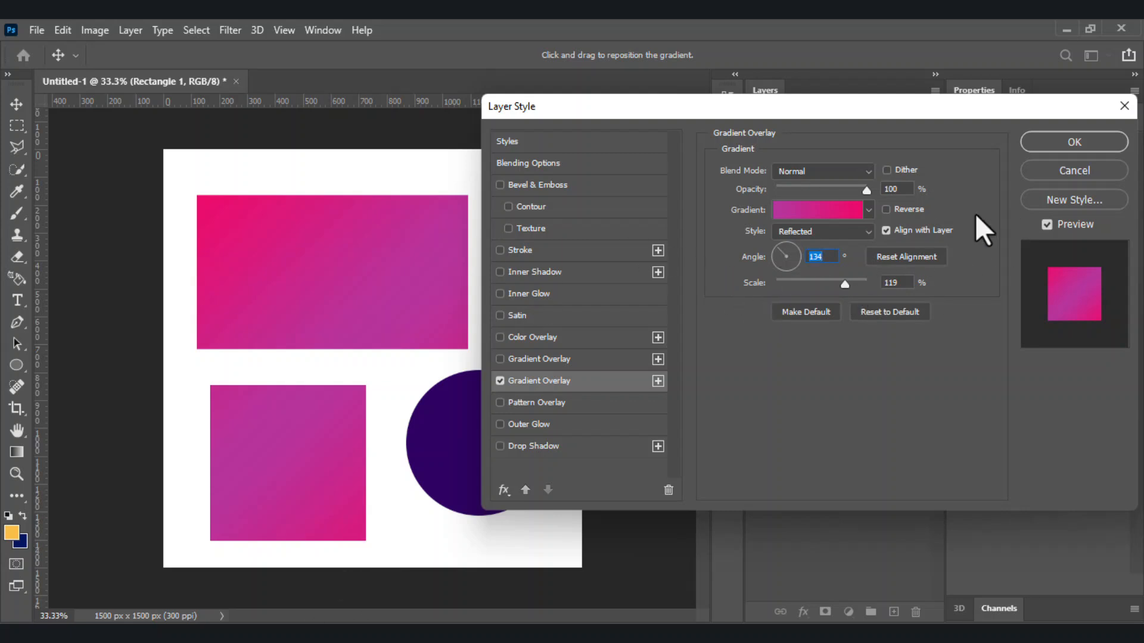
{"action": "left_click", "coordinate": [1070, 141]}
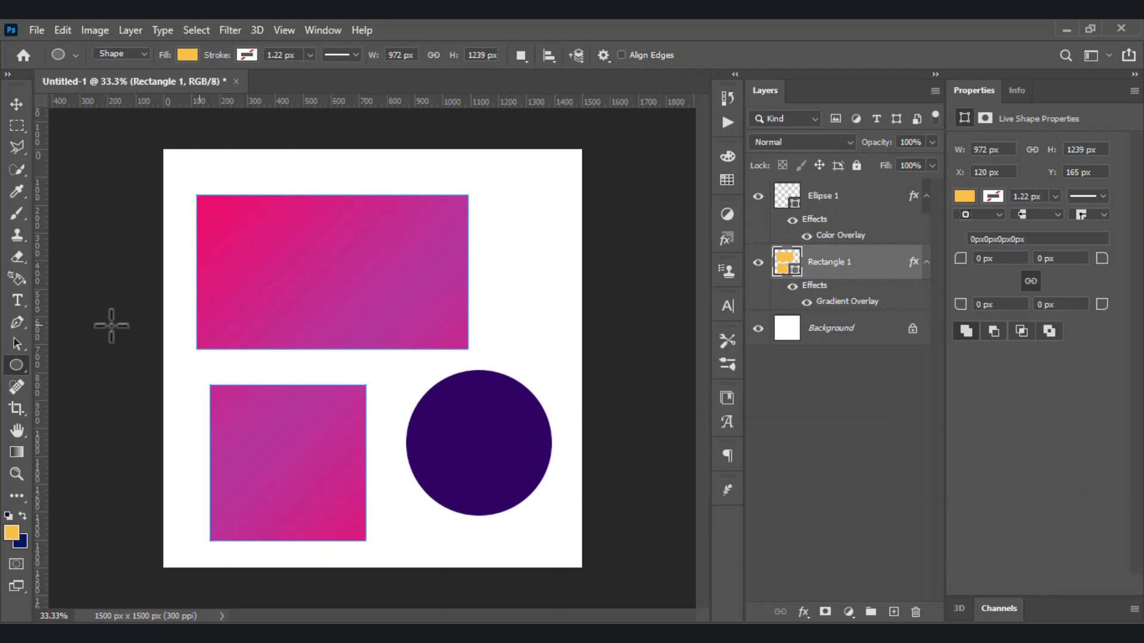
Step: Select the circle with the Move tool and open its layer blending options
{"action": "key", "text": "v"}
{"action": "left_click", "coordinate": [539, 179]}
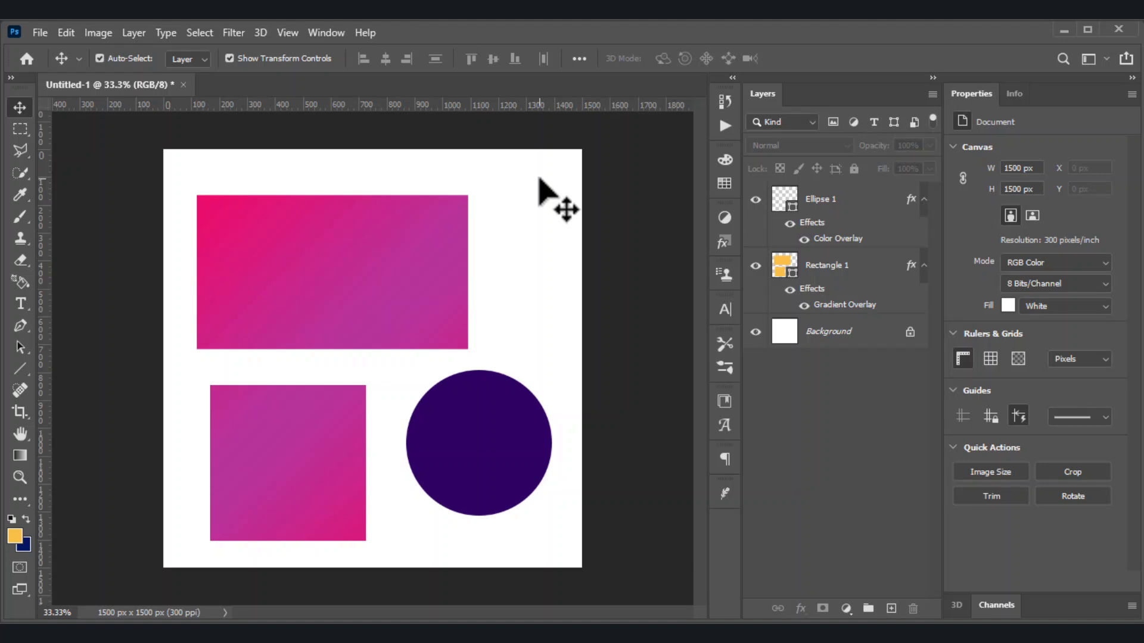
{"action": "left_click", "coordinate": [460, 416]}
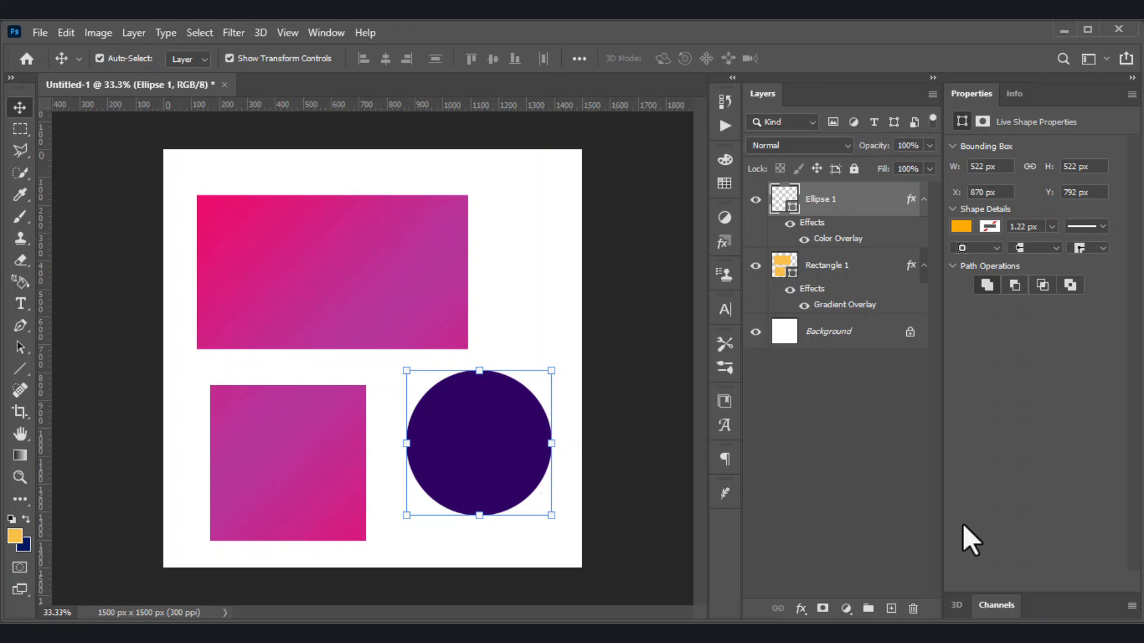
{"action": "left_click", "coordinate": [800, 608]}
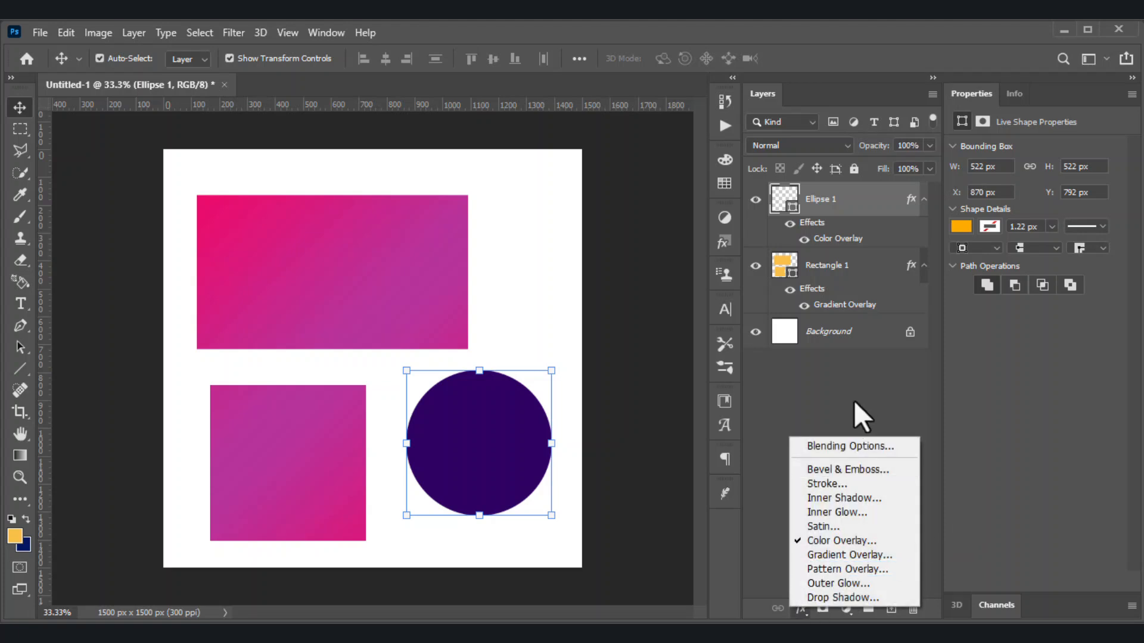
{"action": "left_click", "coordinate": [820, 450]}
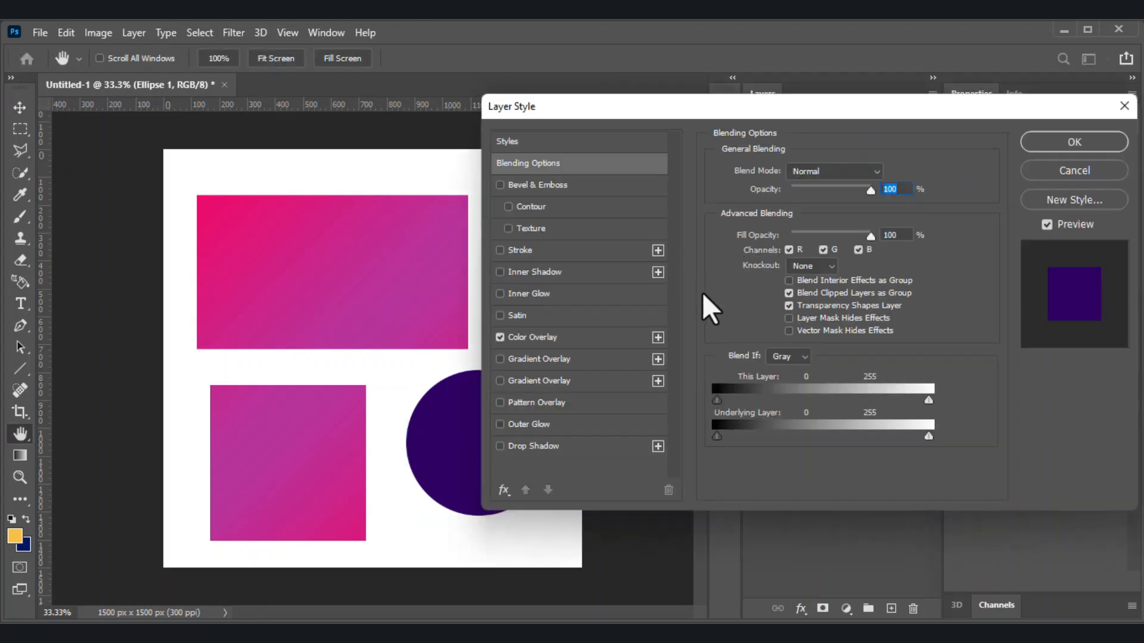
Step: Try a Drop Shadow on the circle at 100% opacity, 0 px distance, 24% spread and 62 px size, and switch it off again
{"action": "left_click", "coordinate": [499, 446]}
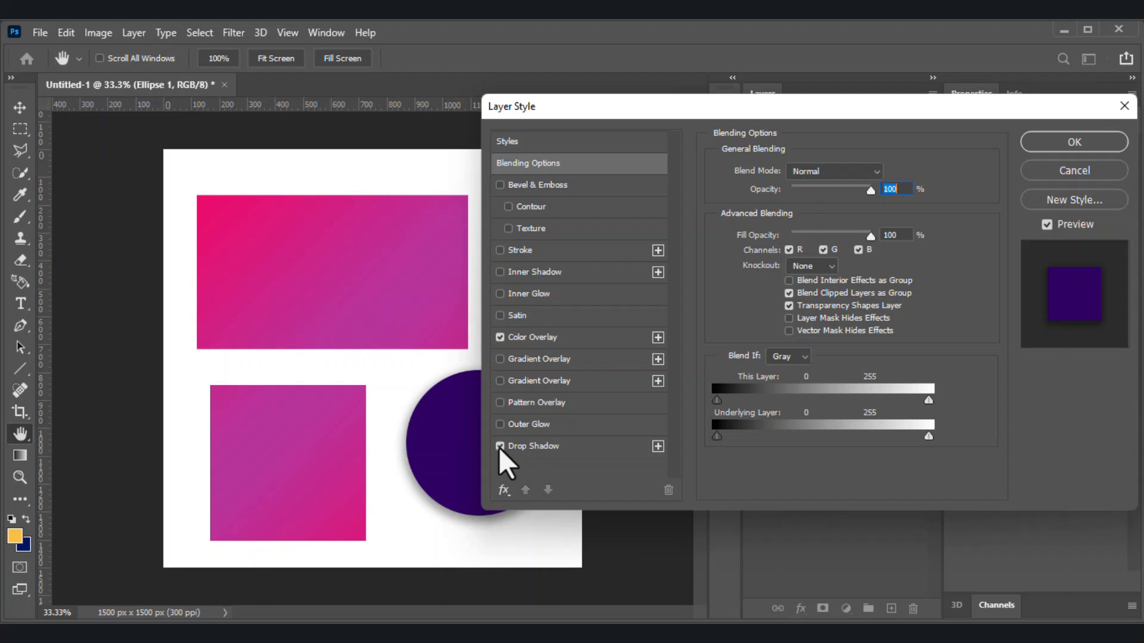
{"action": "left_click_drag", "start_coordinate": [559, 123], "coordinate": [629, 106]}
{"action": "left_click", "coordinate": [637, 428]}
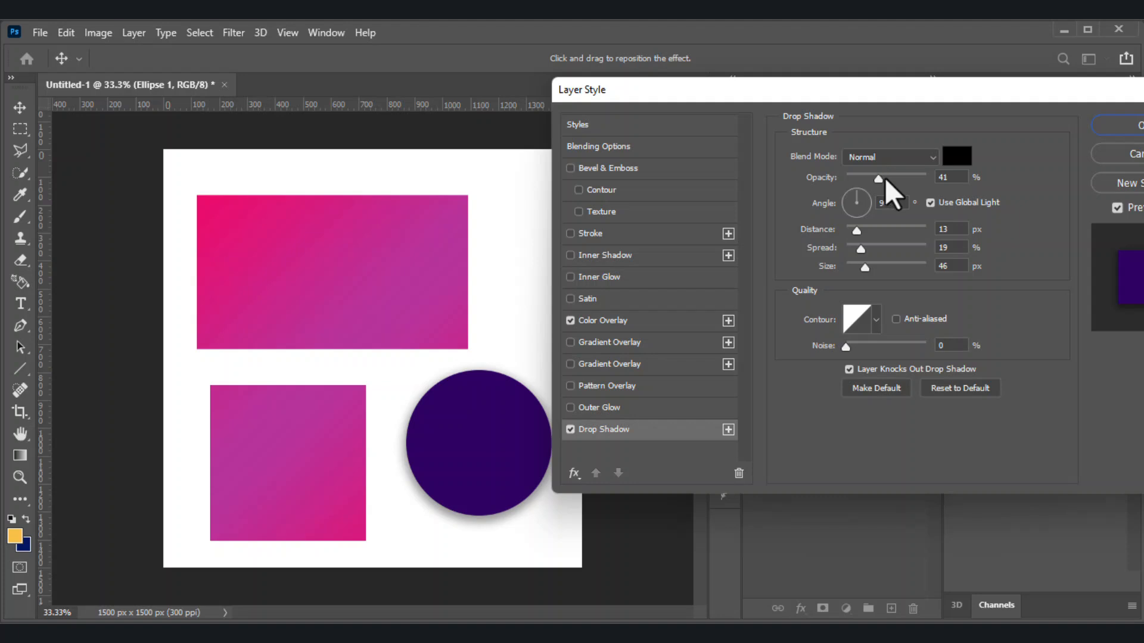
{"action": "left_click_drag", "start_coordinate": [884, 177], "coordinate": [935, 181]}
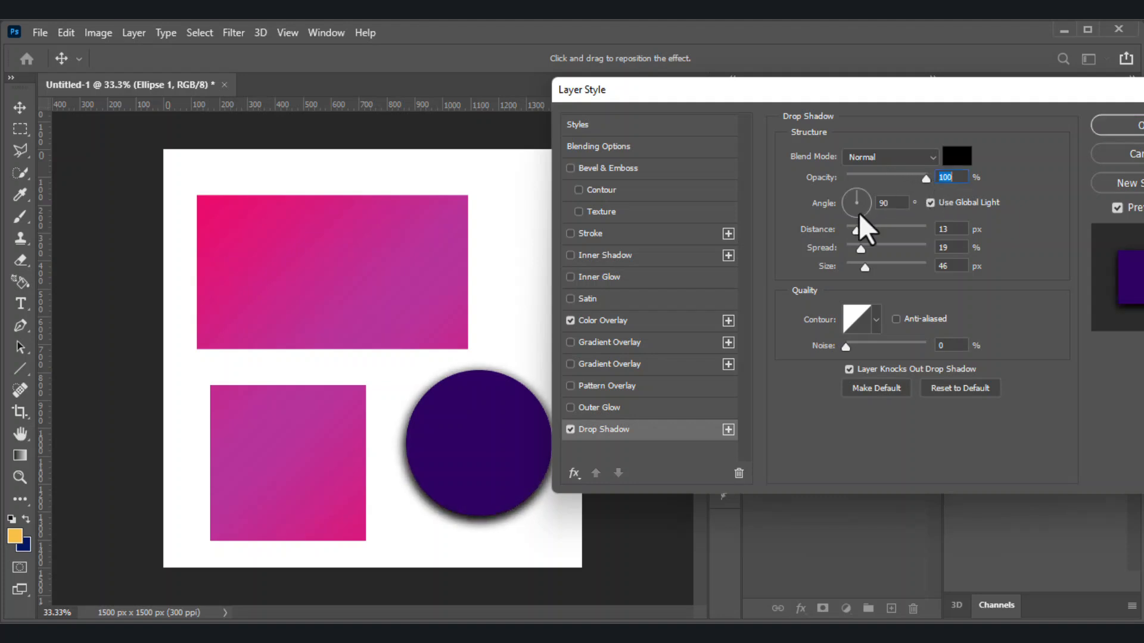
{"action": "left_click_drag", "start_coordinate": [860, 230], "coordinate": [895, 224]}
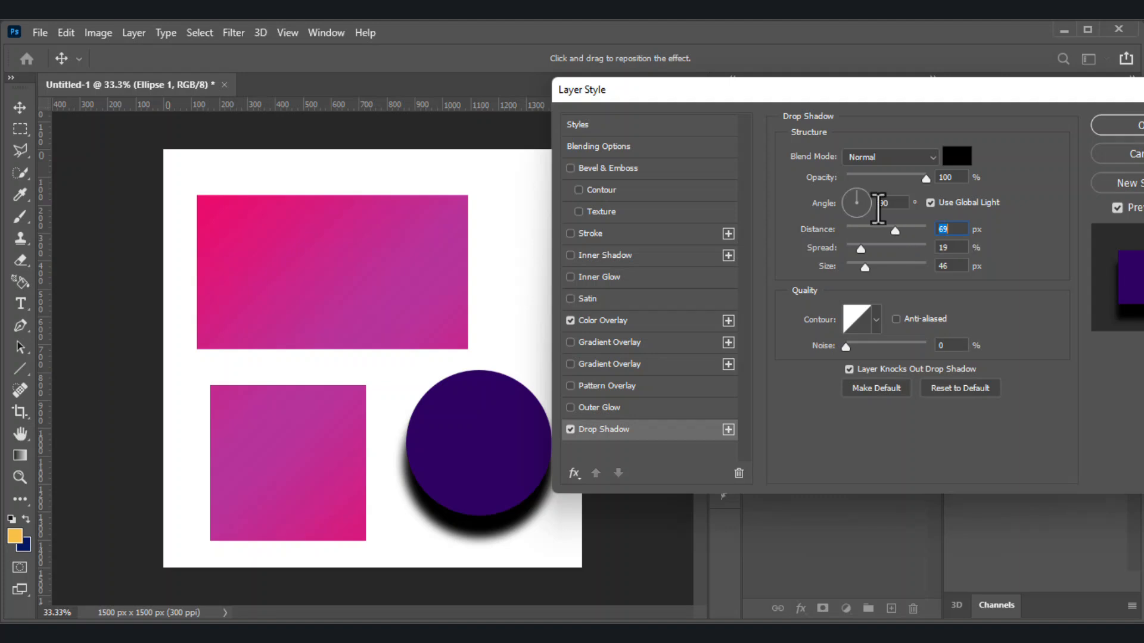
{"action": "mouse_move", "coordinate": [863, 249]}
{"action": "left_mouse_down"}
{"action": "mouse_move", "coordinate": [919, 242]}
{"action": "mouse_move", "coordinate": [891, 241]}
{"action": "mouse_move", "coordinate": [895, 259]}
{"action": "mouse_move", "coordinate": [848, 228]}
{"action": "mouse_move", "coordinate": [856, 248]}
{"action": "mouse_move", "coordinate": [844, 249]}
{"action": "mouse_move", "coordinate": [879, 246]}
{"action": "mouse_move", "coordinate": [844, 270]}
{"action": "mouse_move", "coordinate": [898, 274]}
{"action": "mouse_move", "coordinate": [885, 279]}
{"action": "mouse_move", "coordinate": [864, 268]}
{"action": "mouse_move", "coordinate": [864, 253]}
{"action": "mouse_move", "coordinate": [892, 249]}
{"action": "mouse_move", "coordinate": [853, 254]}
{"action": "left_mouse_up"}
{"action": "mouse_move", "coordinate": [856, 248]}
{"action": "left_mouse_down"}
{"action": "mouse_move", "coordinate": [898, 249]}
{"action": "mouse_move", "coordinate": [861, 244]}
{"action": "left_mouse_up"}
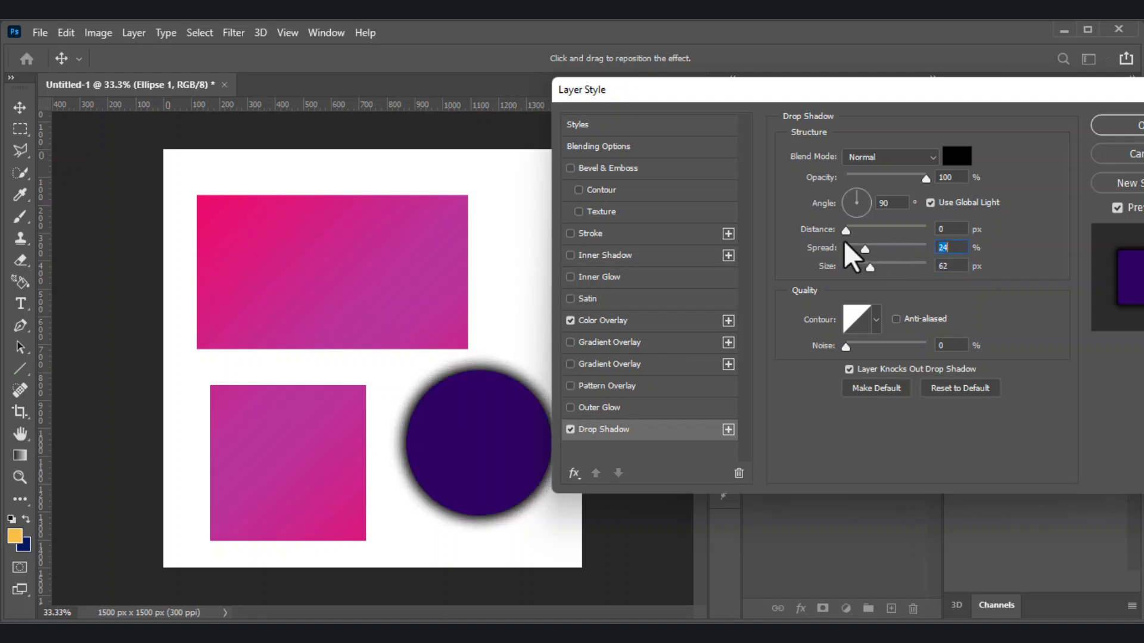
{"action": "left_click", "coordinate": [570, 428]}
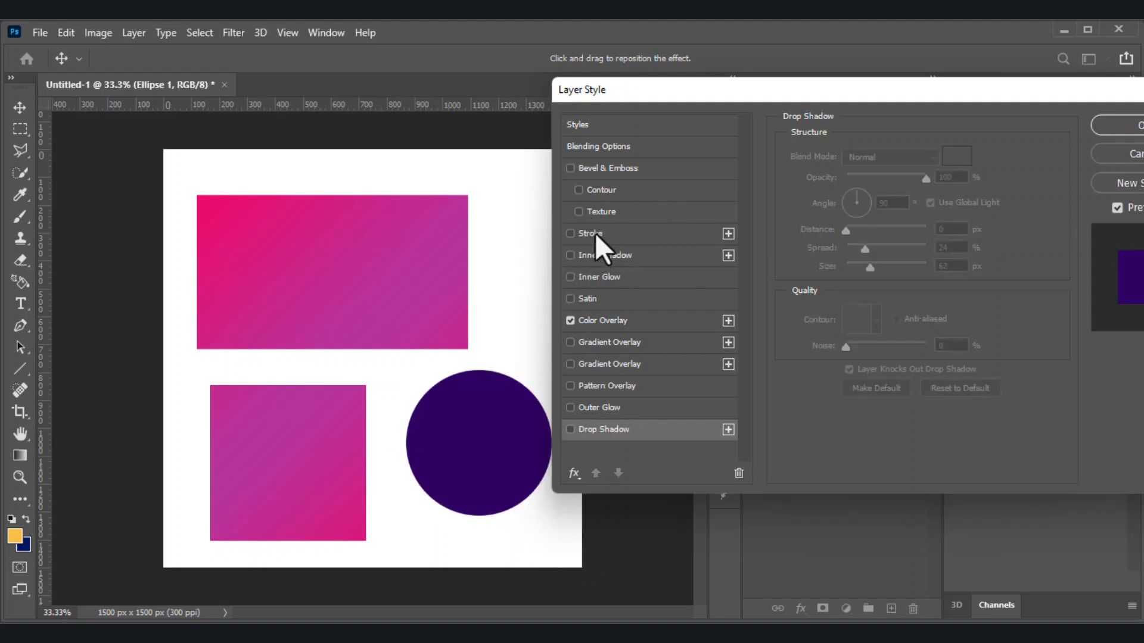
Step: Add a 54 px Stroke effect to the circle in pink e90f70, sampled from the large rectangle's upper-left corner
{"action": "left_click", "coordinate": [616, 231]}
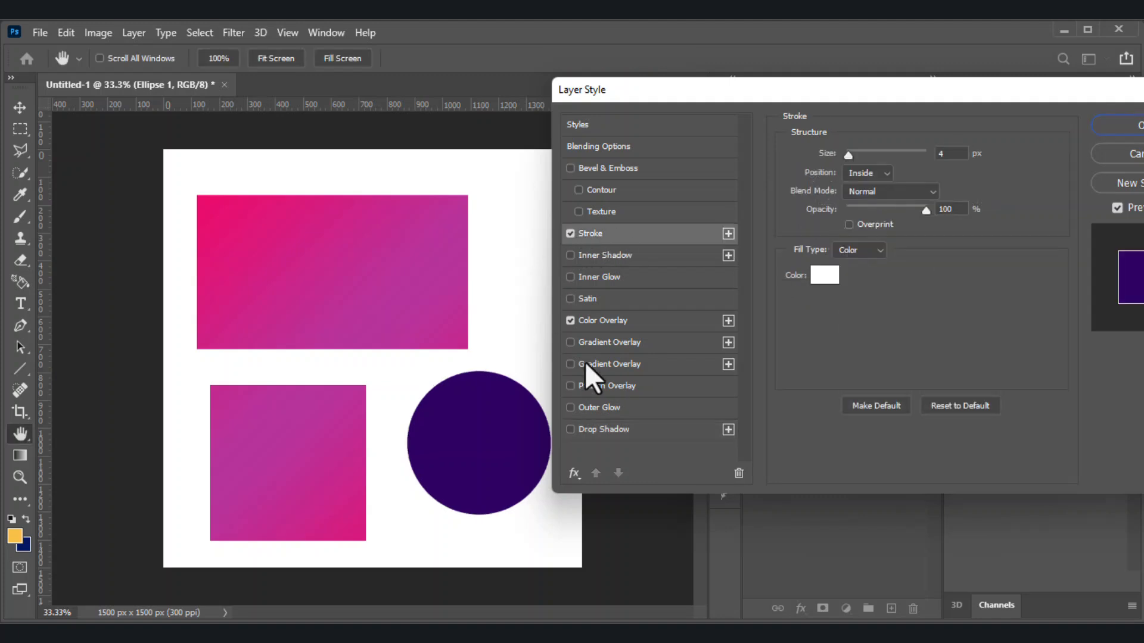
{"action": "left_click", "coordinate": [817, 275]}
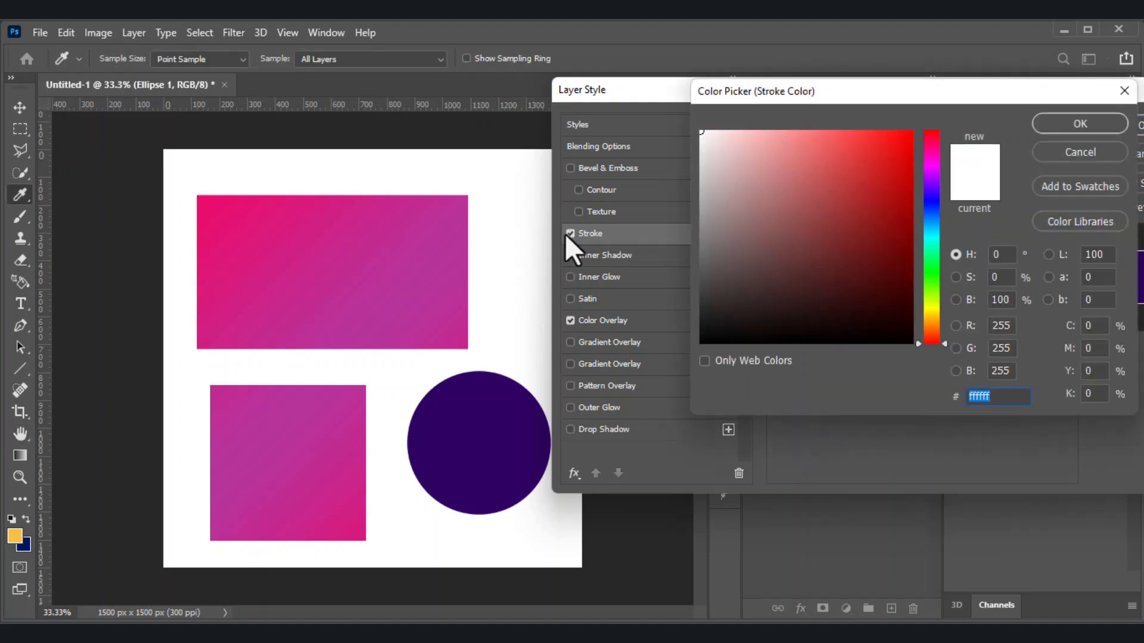
{"action": "left_click", "coordinate": [214, 210]}
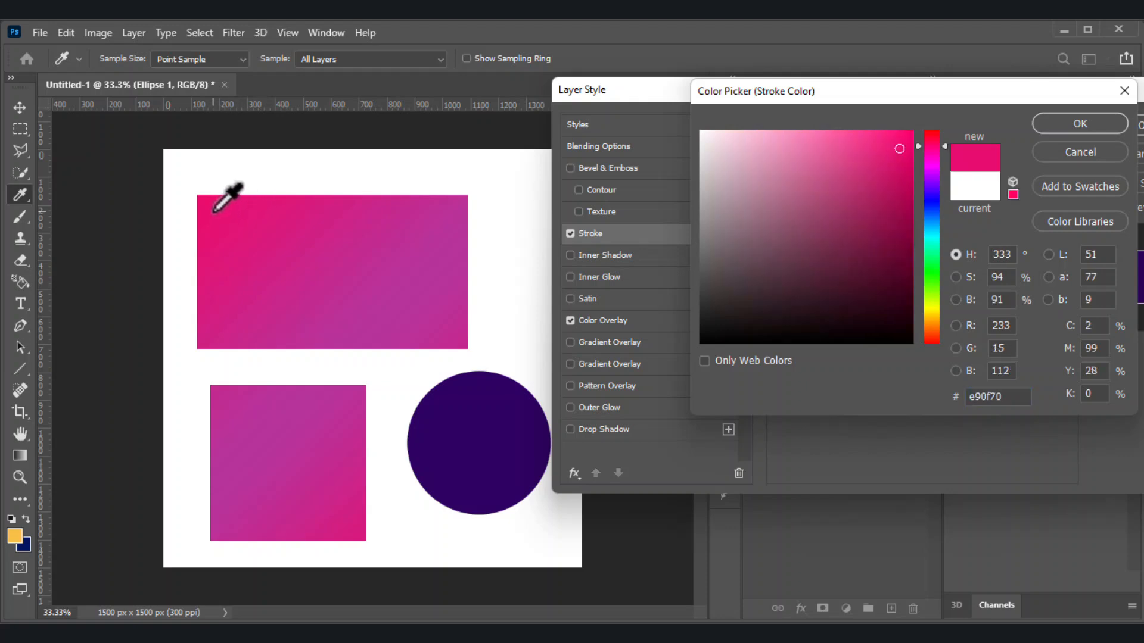
{"action": "left_click", "coordinate": [1075, 128]}
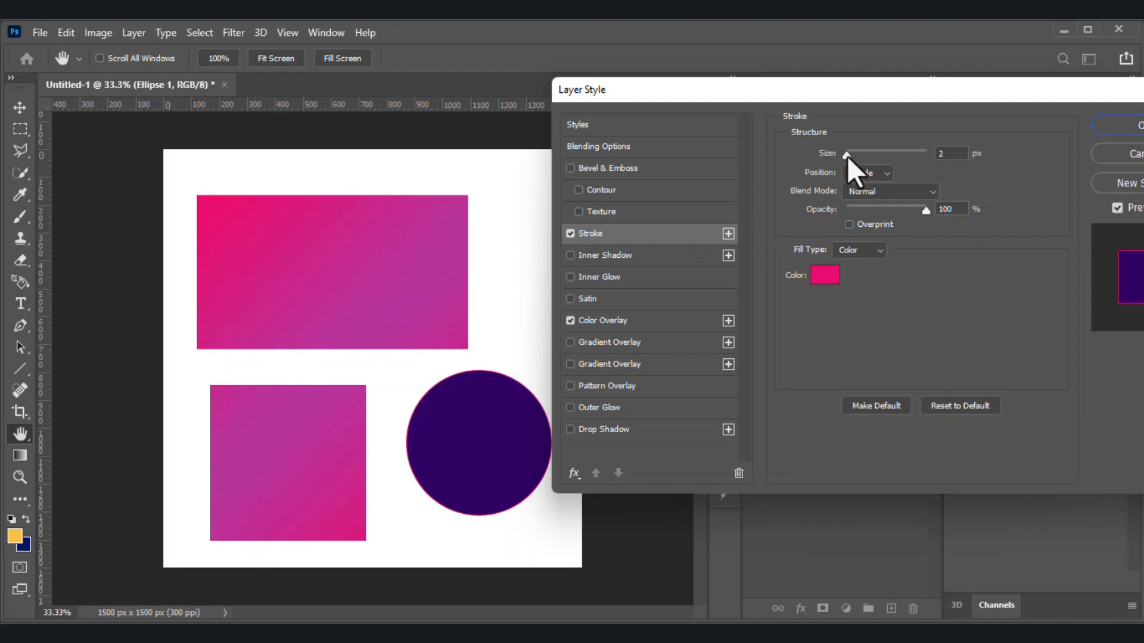
{"action": "left_click_drag", "start_coordinate": [849, 155], "coordinate": [867, 152]}
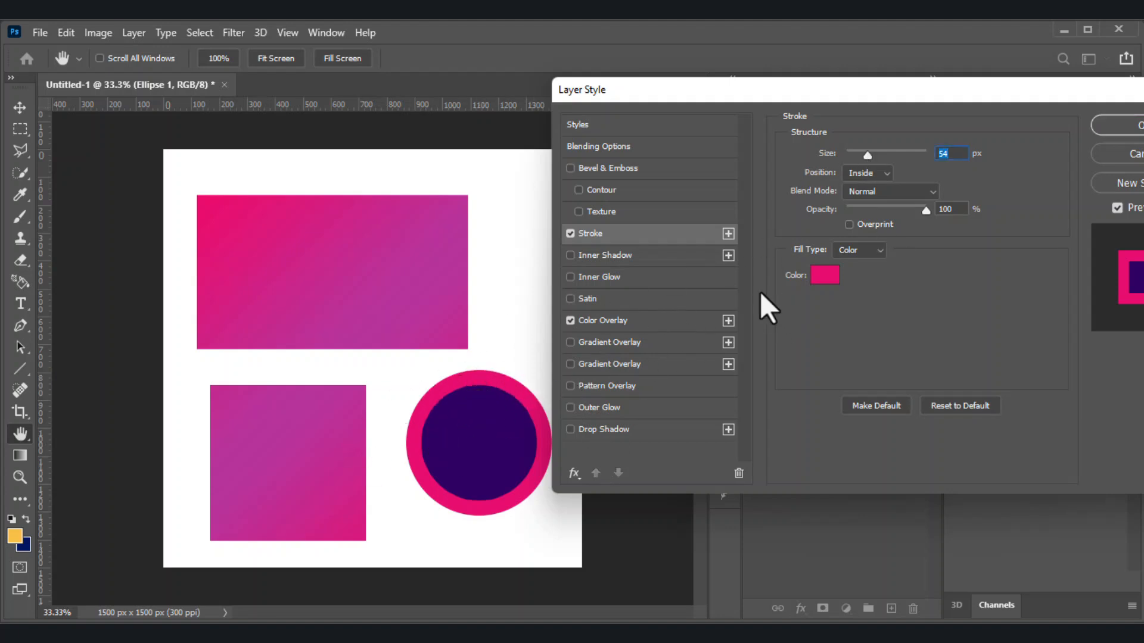
Step: Position the circle's stroke outside its edge and set the stroke size to 57 px
{"action": "left_click", "coordinate": [852, 174]}
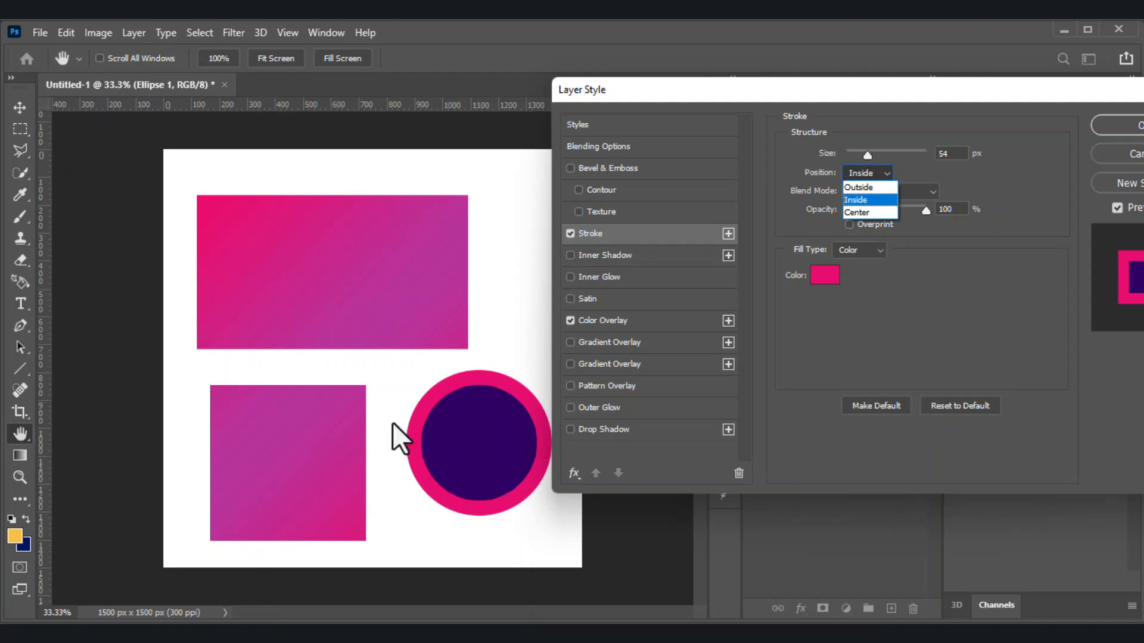
{"action": "left_click", "coordinate": [871, 190]}
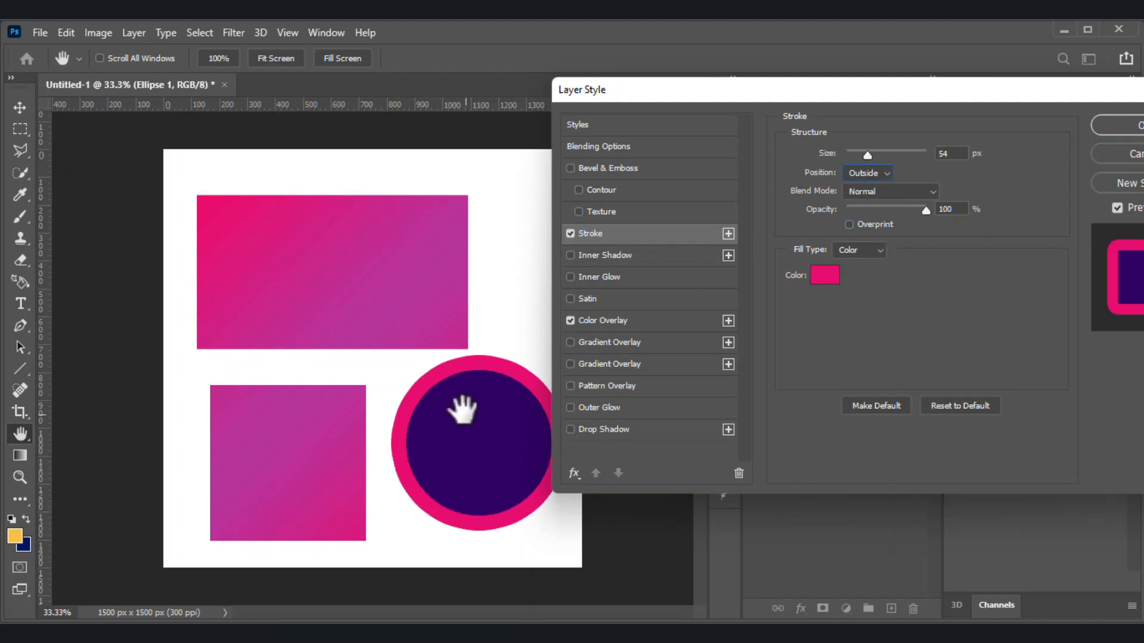
{"action": "mouse_move", "coordinate": [866, 156]}
{"action": "left_mouse_down"}
{"action": "mouse_move", "coordinate": [849, 152]}
{"action": "mouse_move", "coordinate": [914, 146]}
{"action": "mouse_move", "coordinate": [854, 152]}
{"action": "mouse_move", "coordinate": [868, 149]}
{"action": "left_mouse_up"}
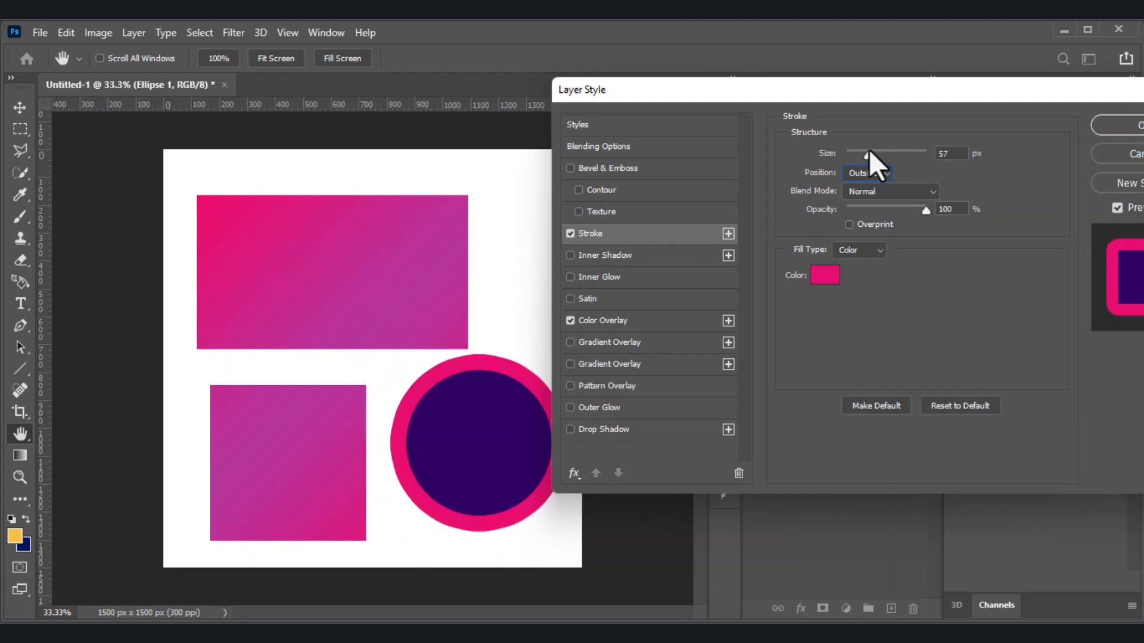
Step: Try the Center and Inside positions for the circle's stroke and return it to Outside
{"action": "left_click", "coordinate": [883, 171]}
{"action": "left_click", "coordinate": [874, 215]}
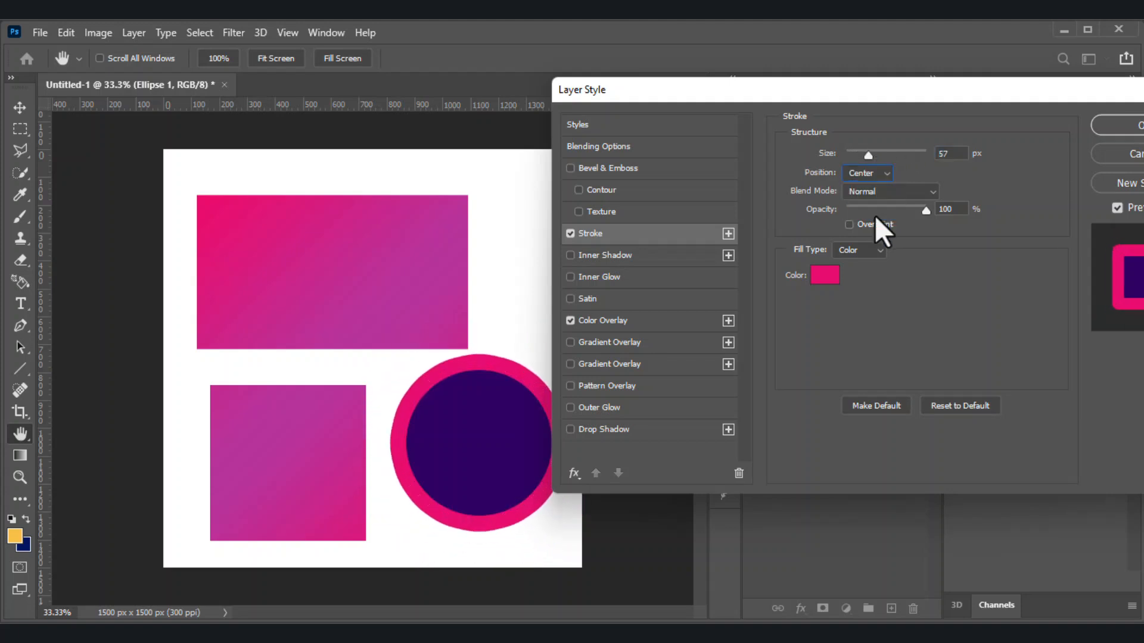
{"action": "left_click", "coordinate": [878, 170]}
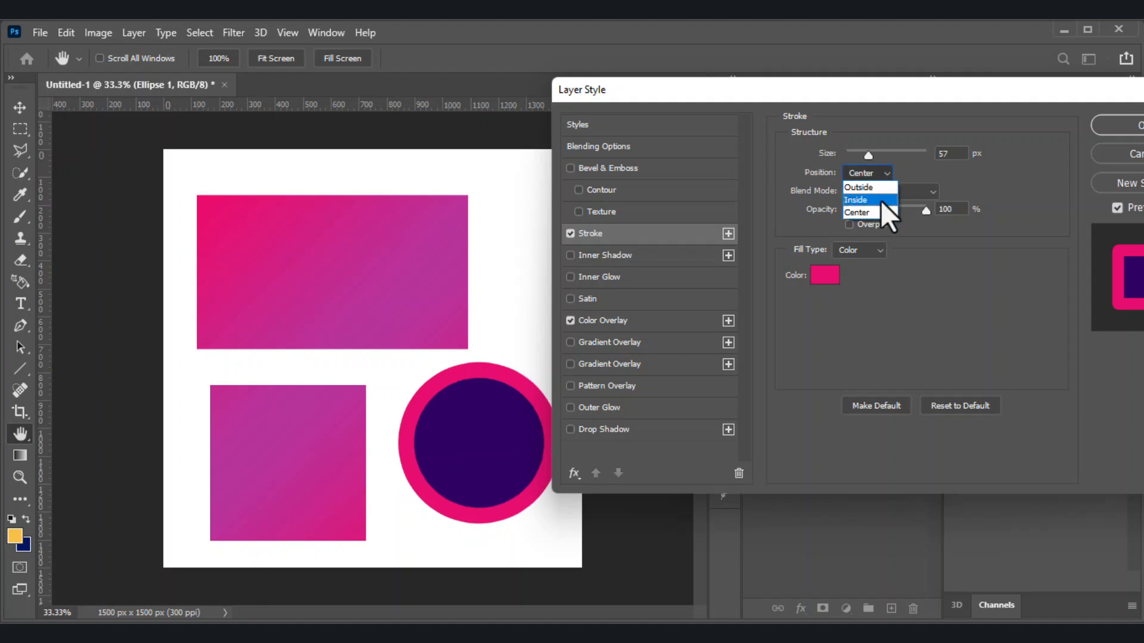
{"action": "left_click", "coordinate": [880, 201]}
{"action": "left_click", "coordinate": [874, 167]}
{"action": "left_click", "coordinate": [881, 188]}
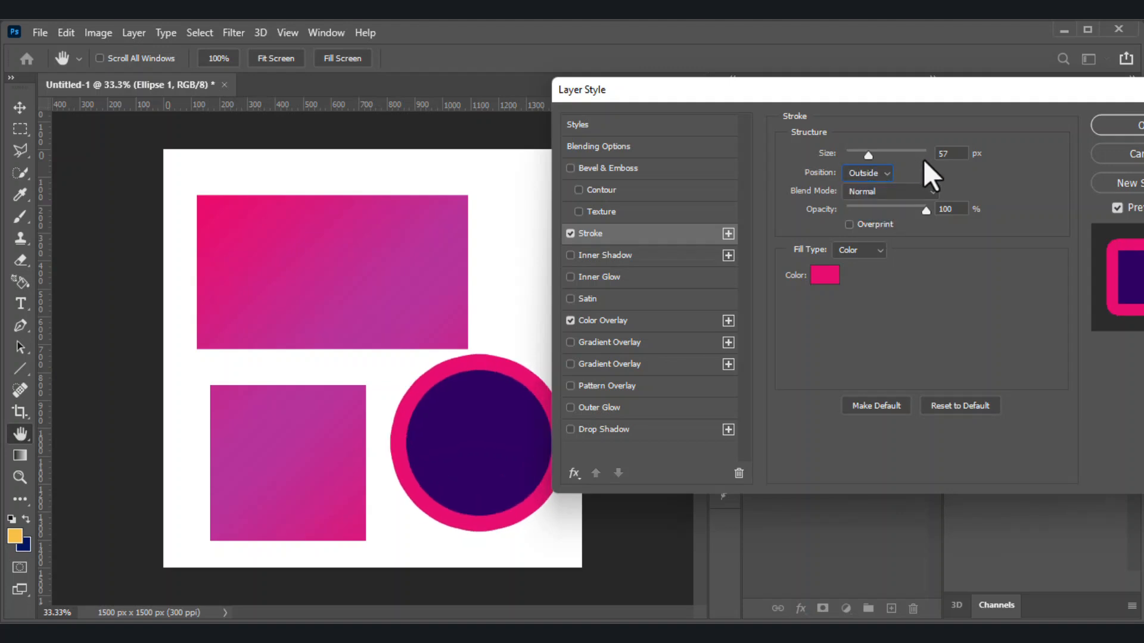
Step: Try several blend modes on the circle's stroke, settle on Hard Light, and set the stroke opacity to 48%
{"action": "left_click", "coordinate": [929, 191]}
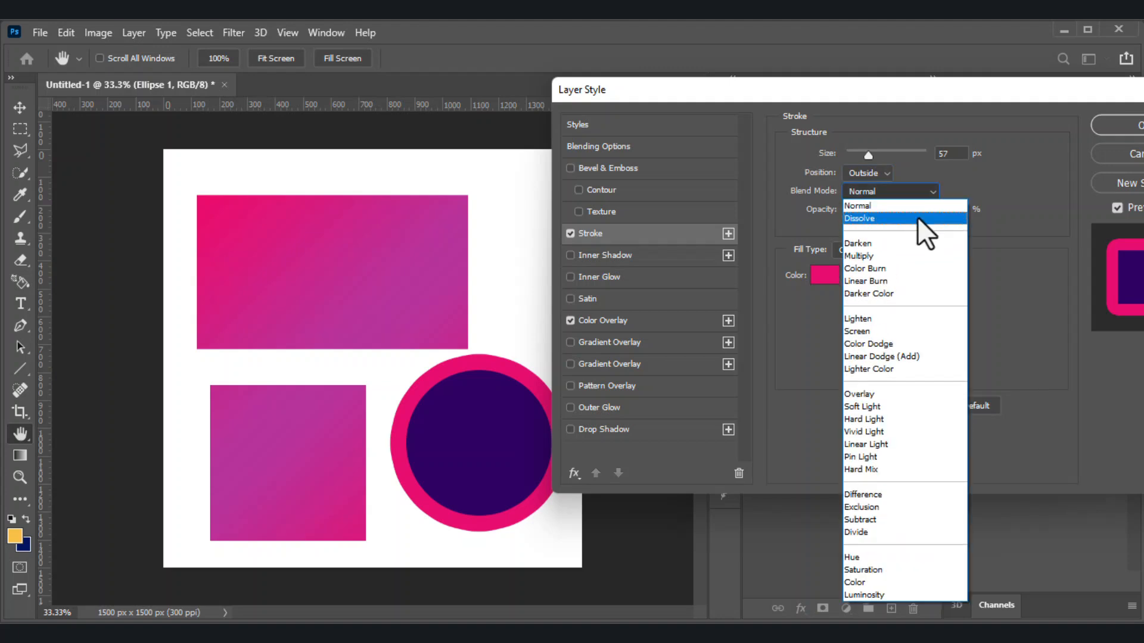
{"action": "left_click", "coordinate": [885, 320]}
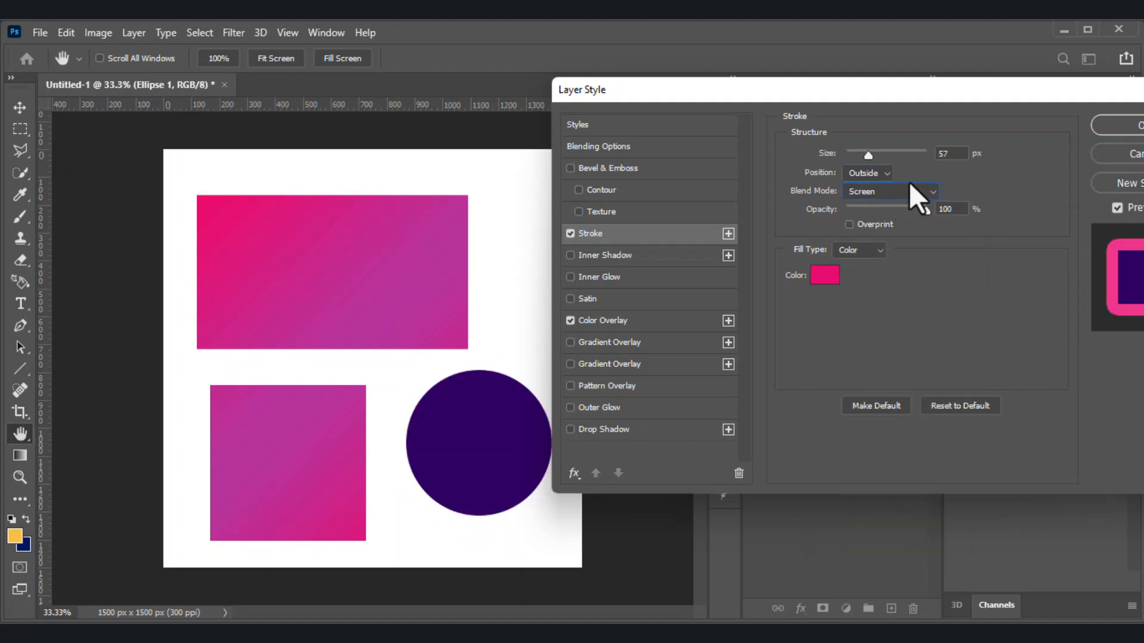
{"action": "left_click", "coordinate": [870, 192]}
{"action": "left_click", "coordinate": [872, 242]}
{"action": "left_click", "coordinate": [870, 192]}
{"action": "left_click", "coordinate": [884, 420]}
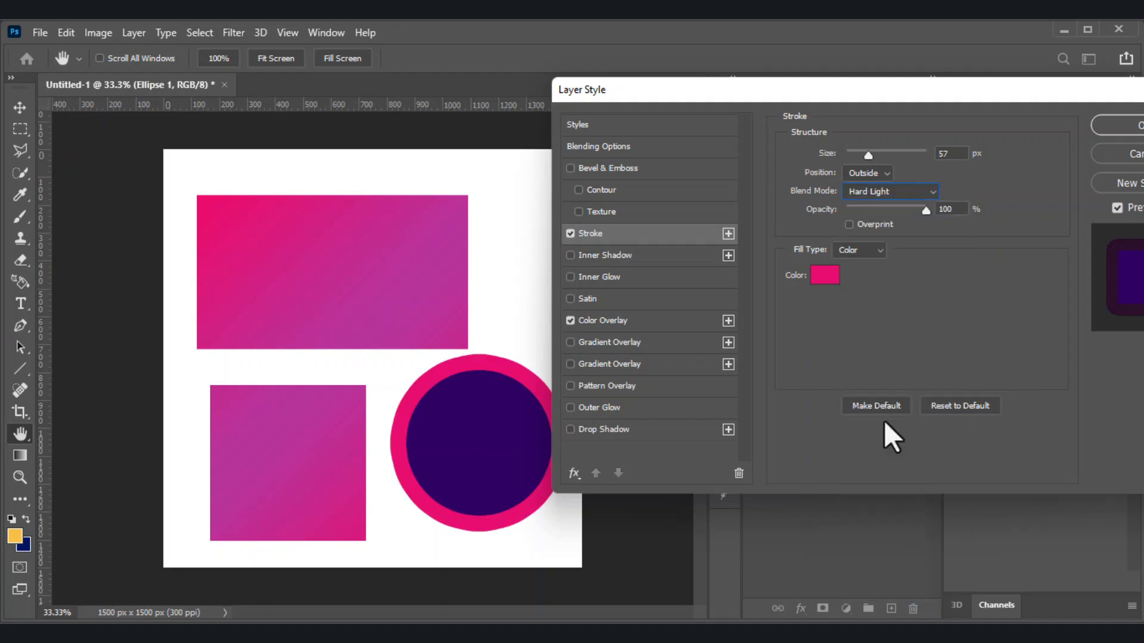
{"action": "left_click_drag", "start_coordinate": [892, 209], "coordinate": [885, 210]}
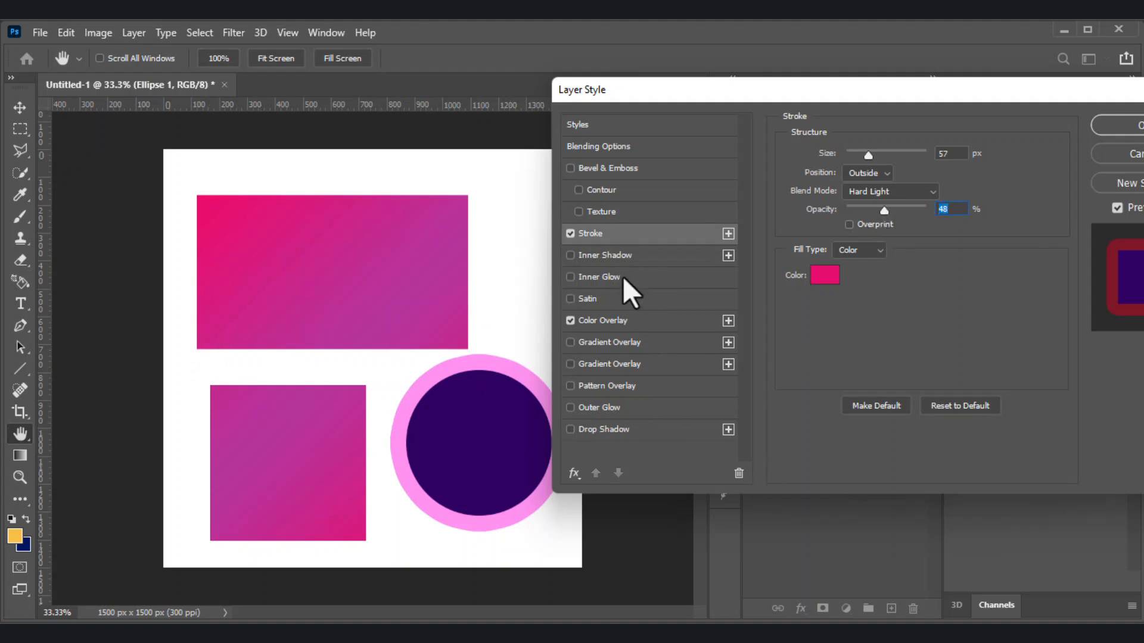
Step: Change the circle's stroke fill type to Gradient with a blue-to-cyan preset from the Blues group and apply the layer style
{"action": "left_click", "coordinate": [864, 251]}
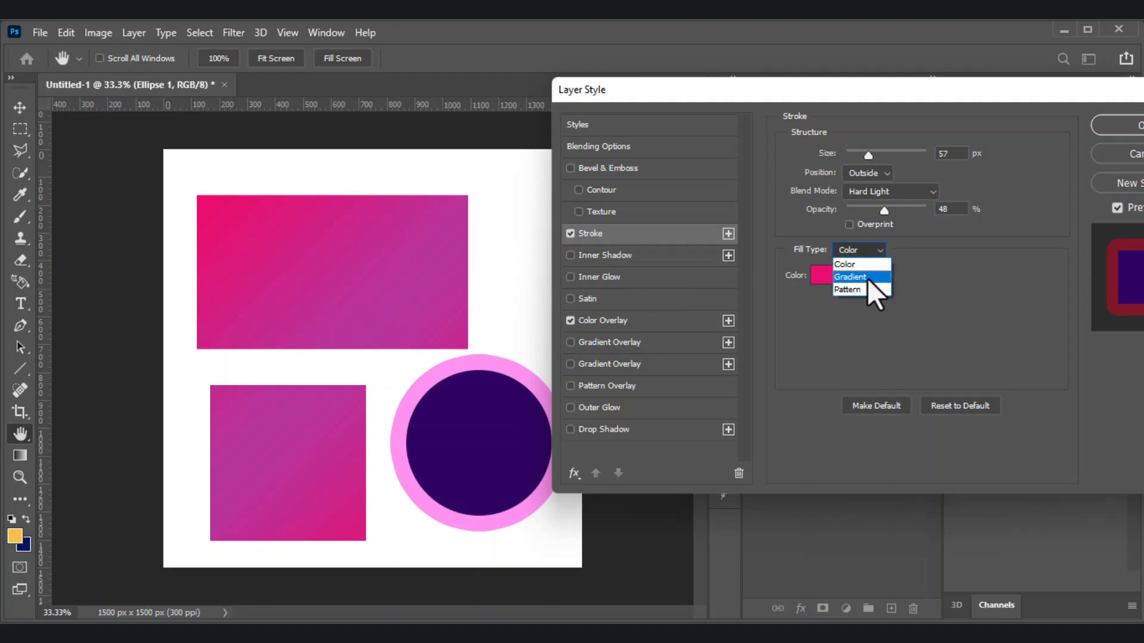
{"action": "left_click", "coordinate": [867, 277]}
{"action": "left_click", "coordinate": [863, 274]}
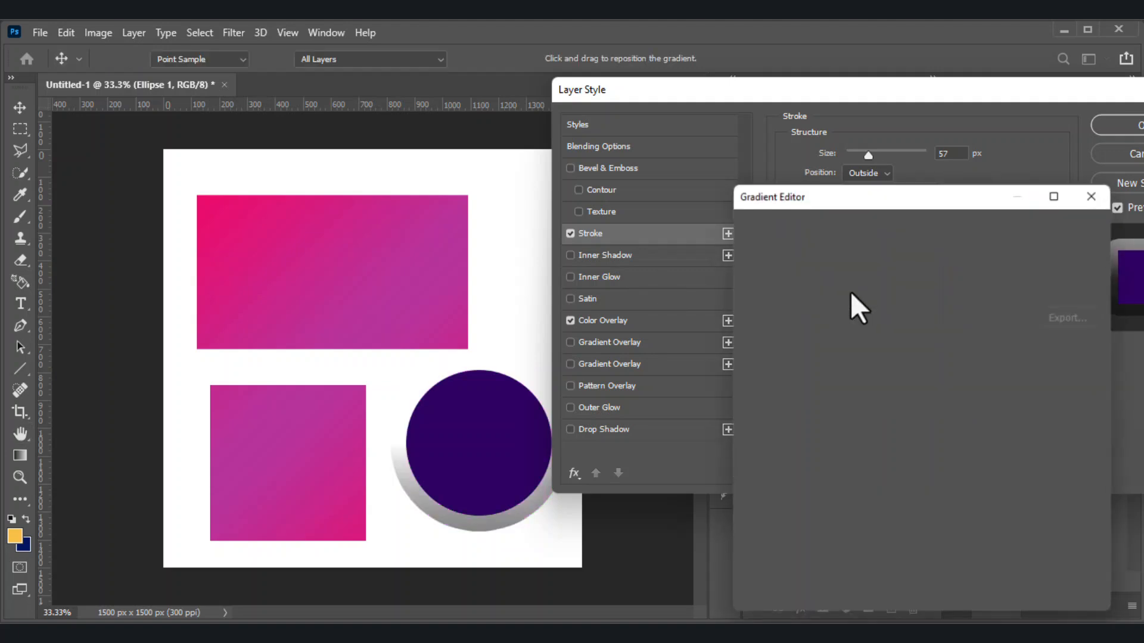
{"action": "left_click", "coordinate": [771, 294]}
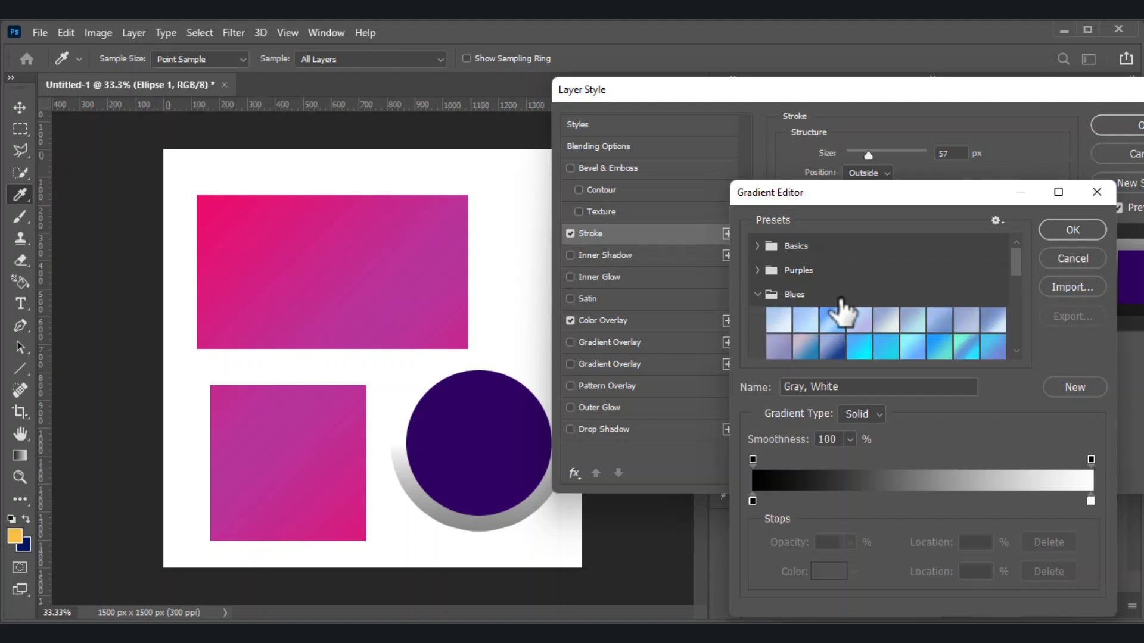
{"action": "left_click", "coordinate": [859, 346]}
{"action": "left_click", "coordinate": [1061, 233]}
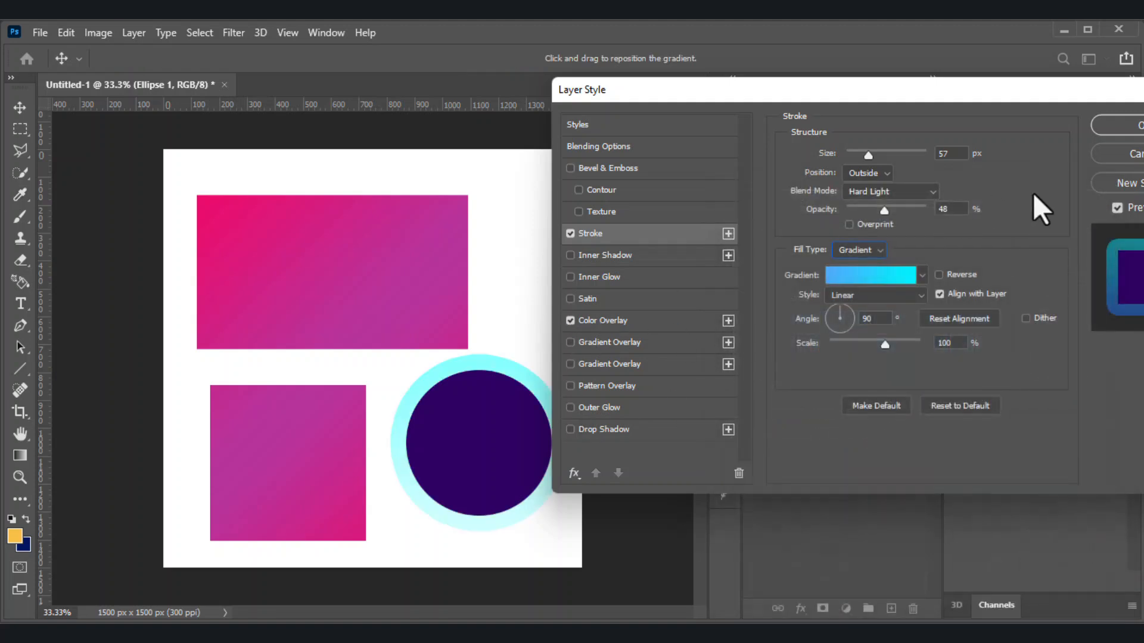
{"action": "left_click", "coordinate": [1130, 128]}
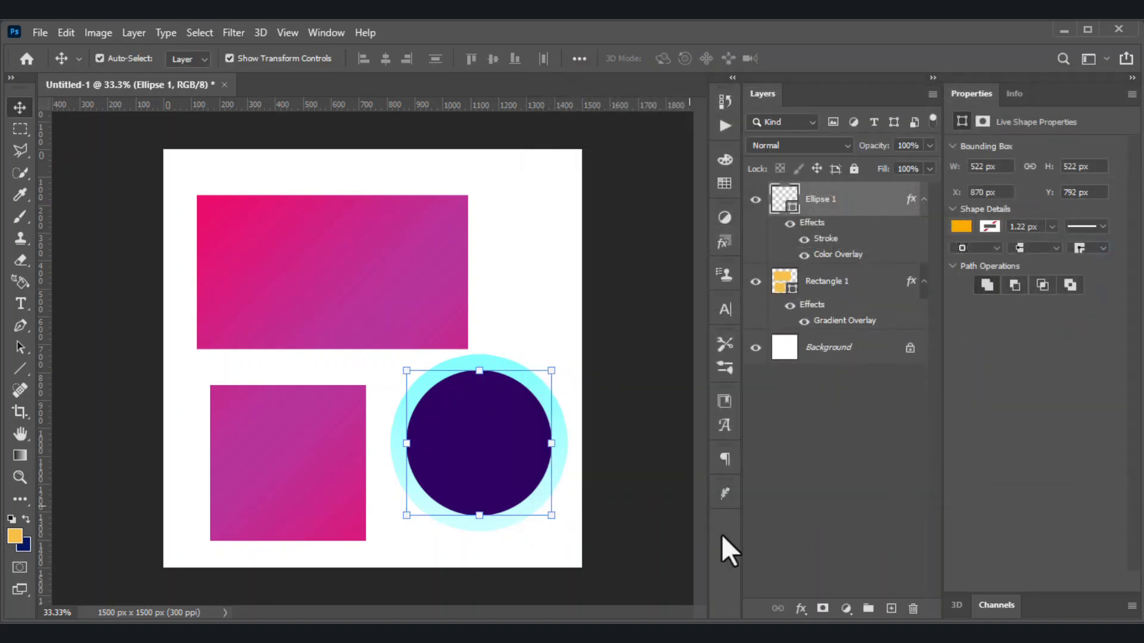
Step: Reopen the circle's layer blending options to review its enabled effects and close the dialog
{"action": "left_click", "coordinate": [801, 608]}
{"action": "left_click", "coordinate": [850, 453]}
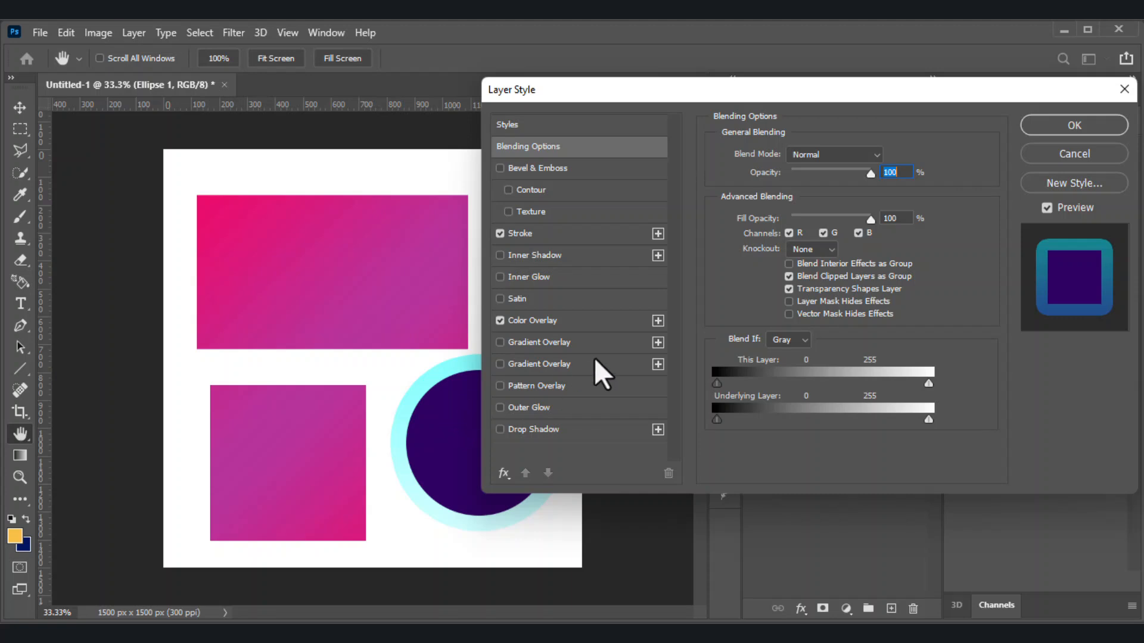
{"action": "left_click", "coordinate": [403, 329]}
{"action": "left_click", "coordinate": [1105, 123]}
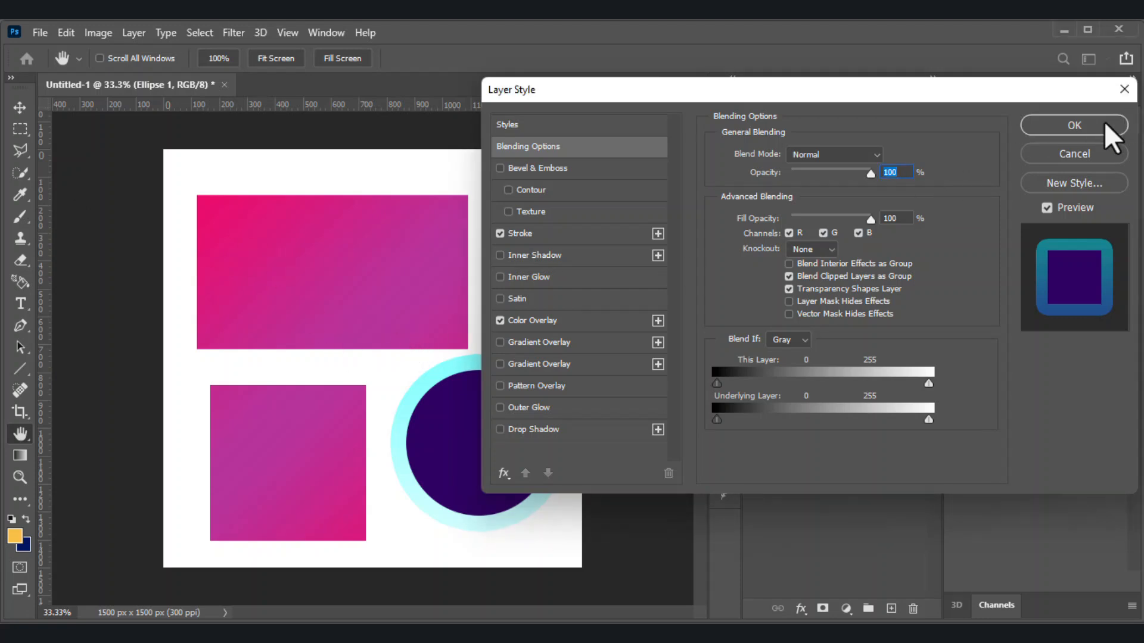
{"action": "left_click", "coordinate": [1104, 125]}
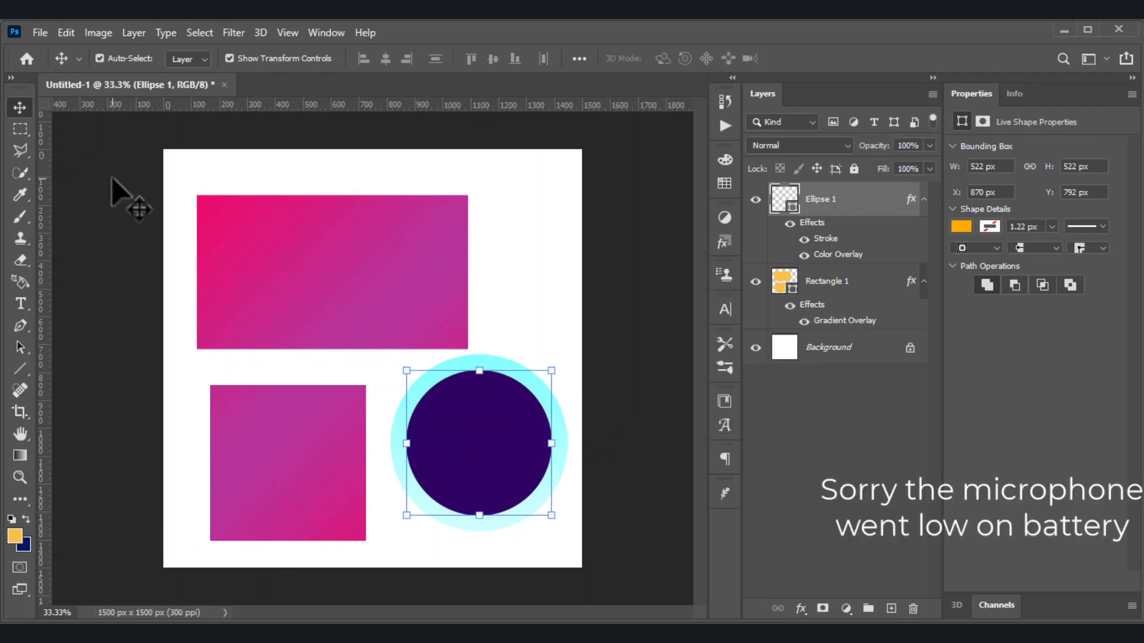
Step: Create a new blank document from the recent 5 x 5 in, 300 ppi custom preset
{"action": "left_click", "coordinate": [26, 59]}
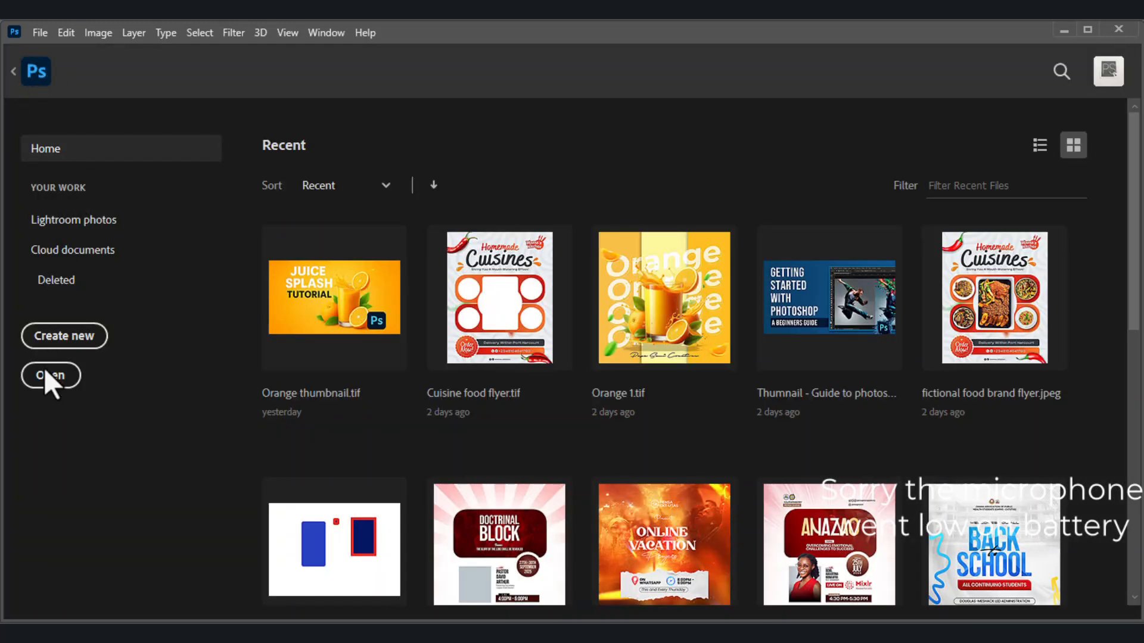
{"action": "left_click", "coordinate": [31, 345]}
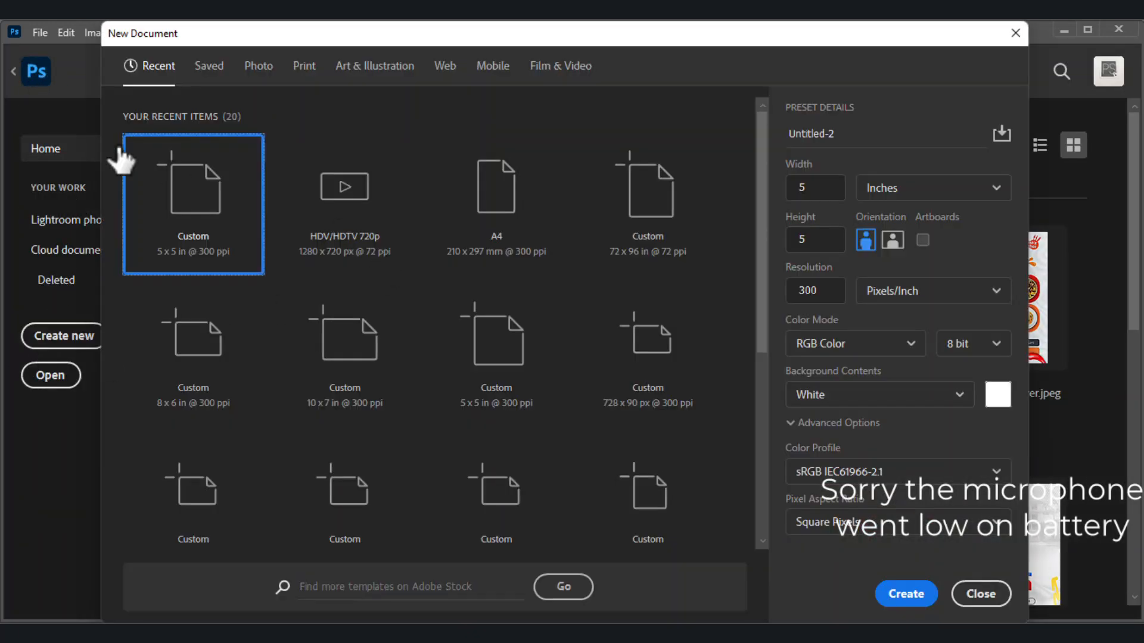
{"action": "double_click", "coordinate": [208, 210]}
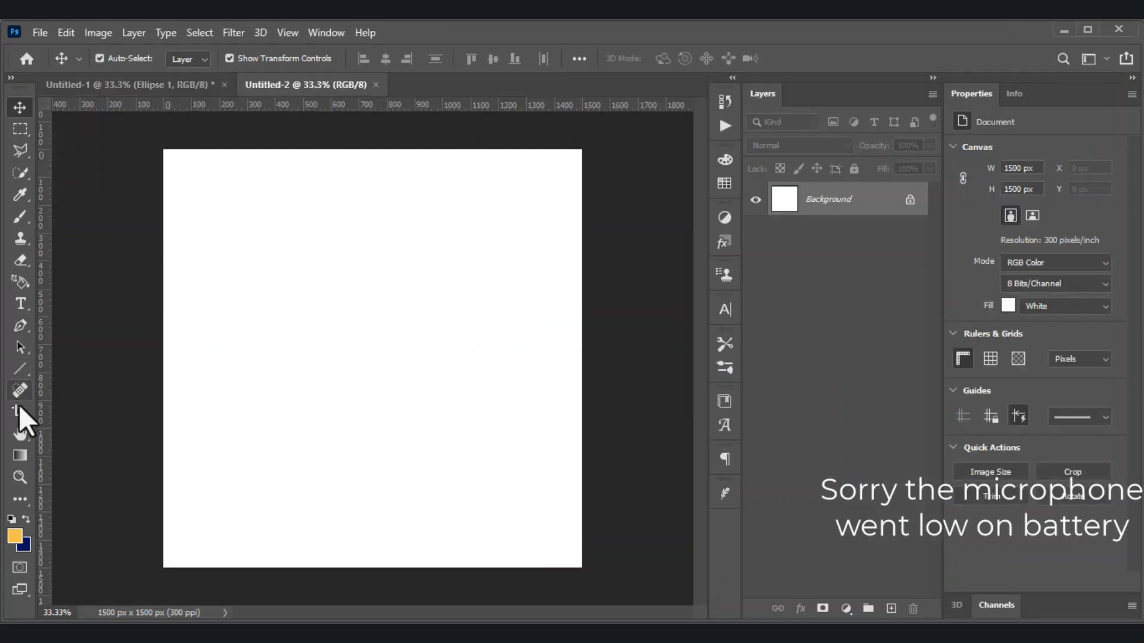
Step: Draw a circle about 294 px wide in the canvas's upper-left area with the Ellipse tool and move it to about X 198, Y 273 px
{"action": "left_click", "coordinate": [19, 372]}
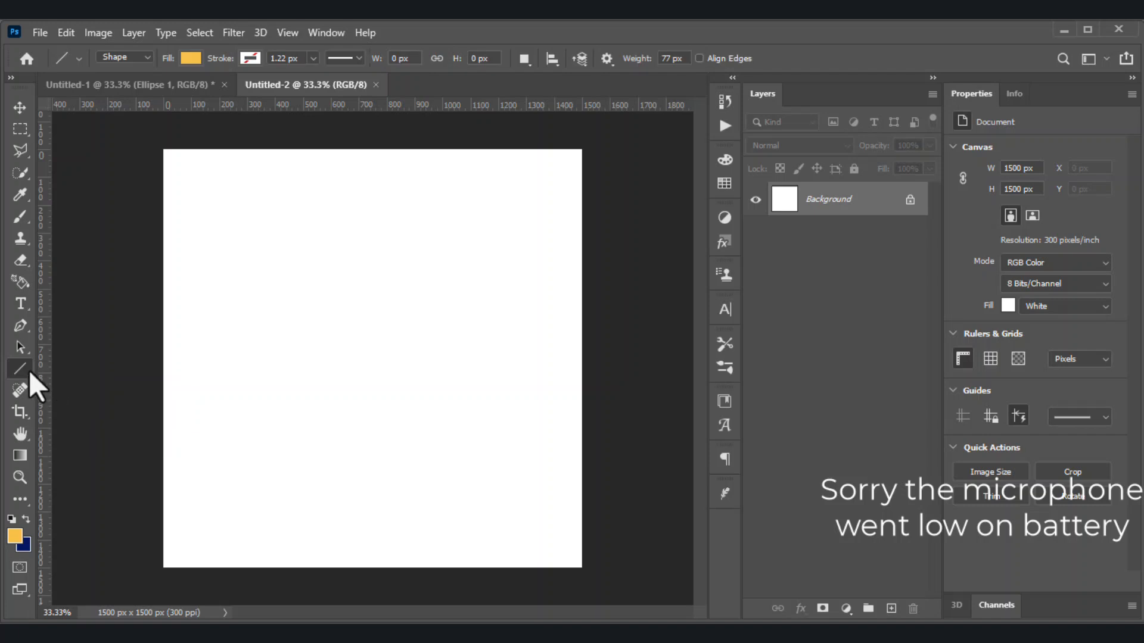
{"action": "right_click", "coordinate": [27, 370]}
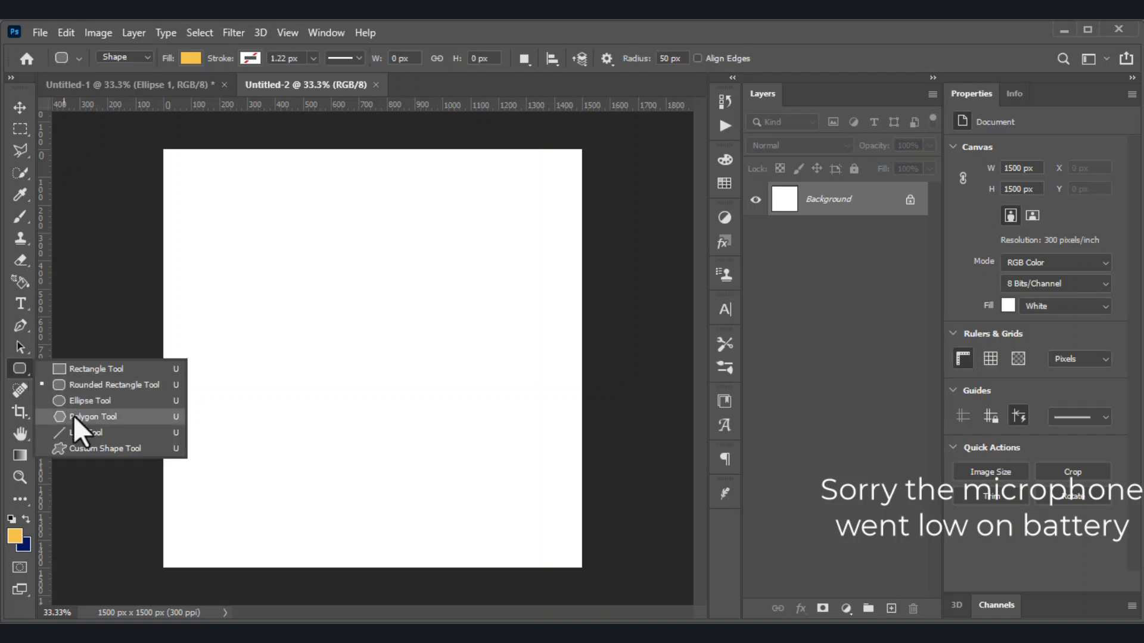
{"action": "left_click", "coordinate": [74, 399]}
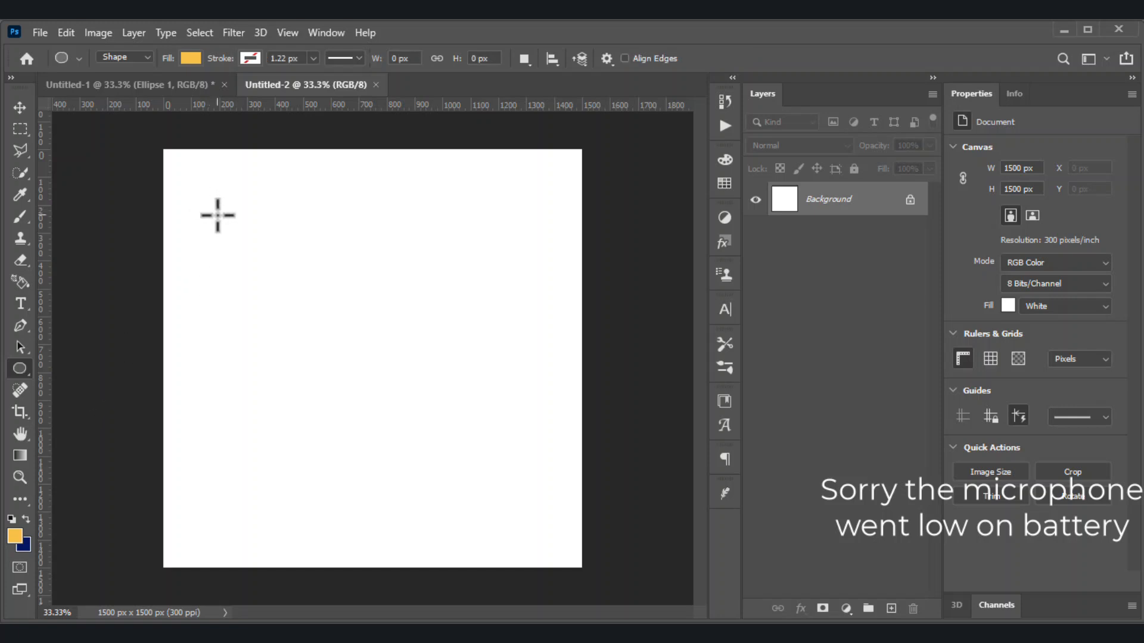
{"action": "left_click_drag", "start_coordinate": [192, 232], "coordinate": [279, 314]}
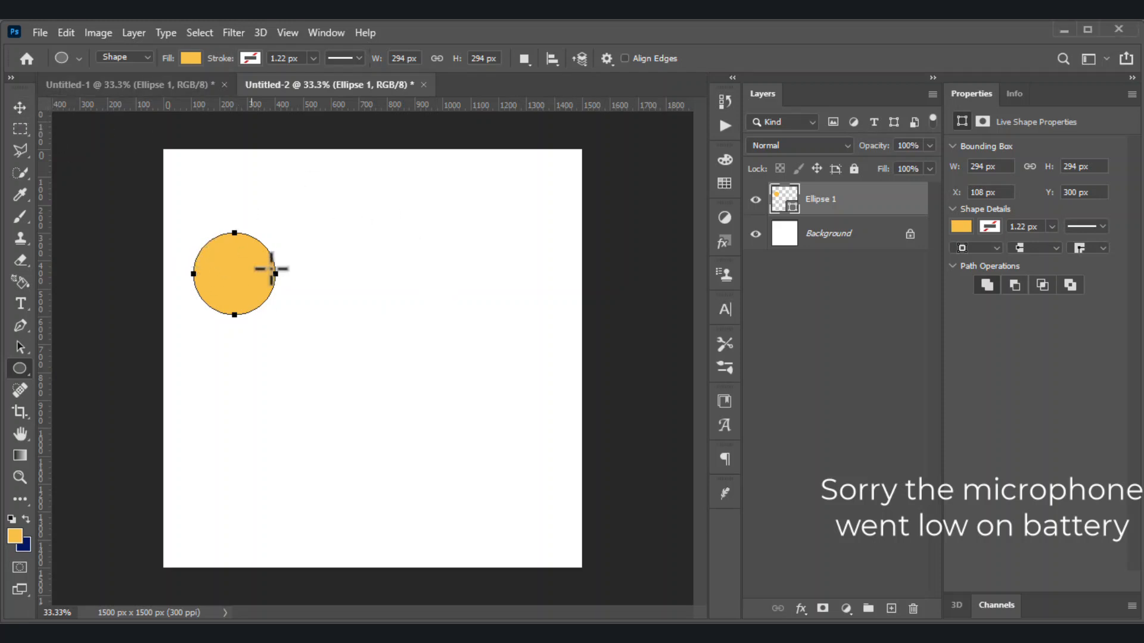
{"action": "left_click", "coordinate": [20, 108]}
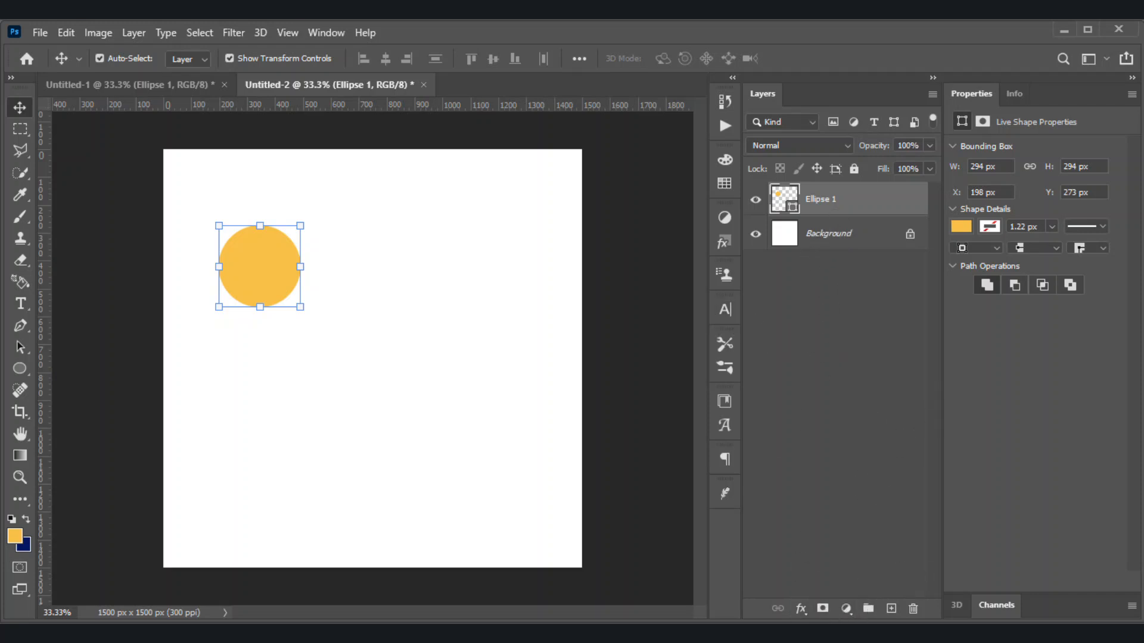
Step: Apply a dark purple Color Overlay and a 57 px outside blue-to-cyan gradient Stroke to the circle
{"action": "left_click", "coordinate": [801, 608]}
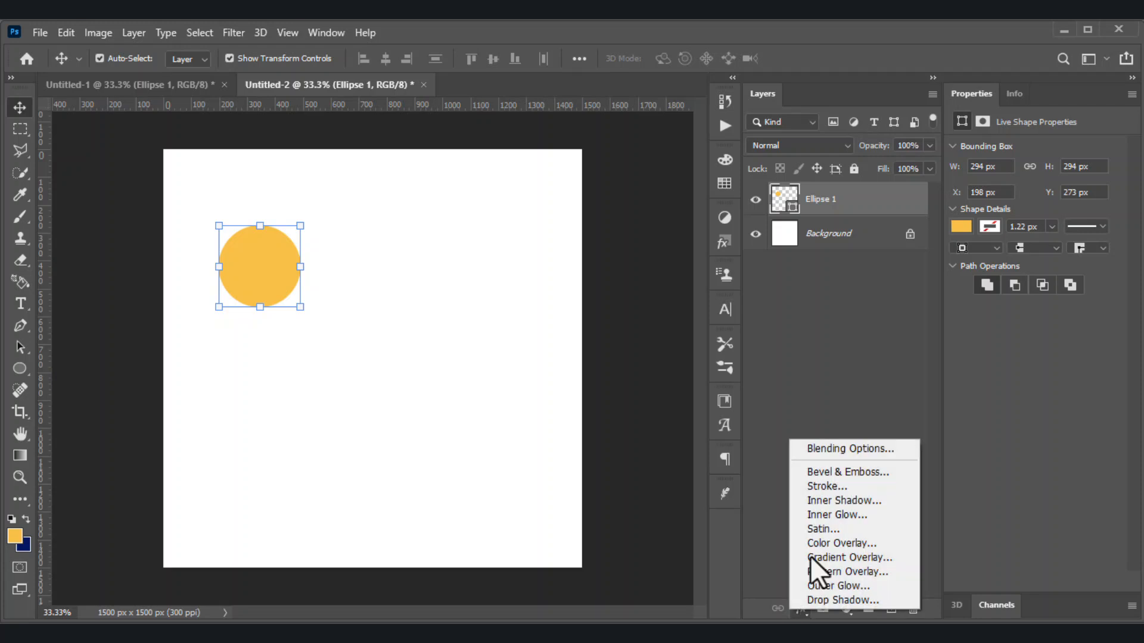
{"action": "left_click", "coordinate": [823, 452]}
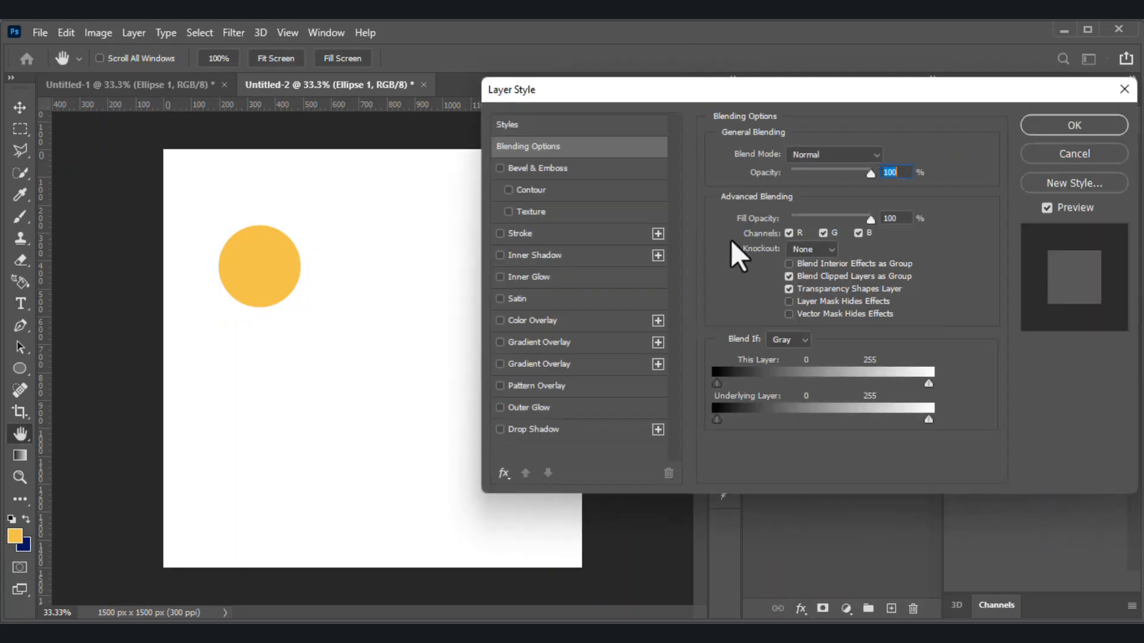
{"action": "left_click", "coordinate": [500, 321]}
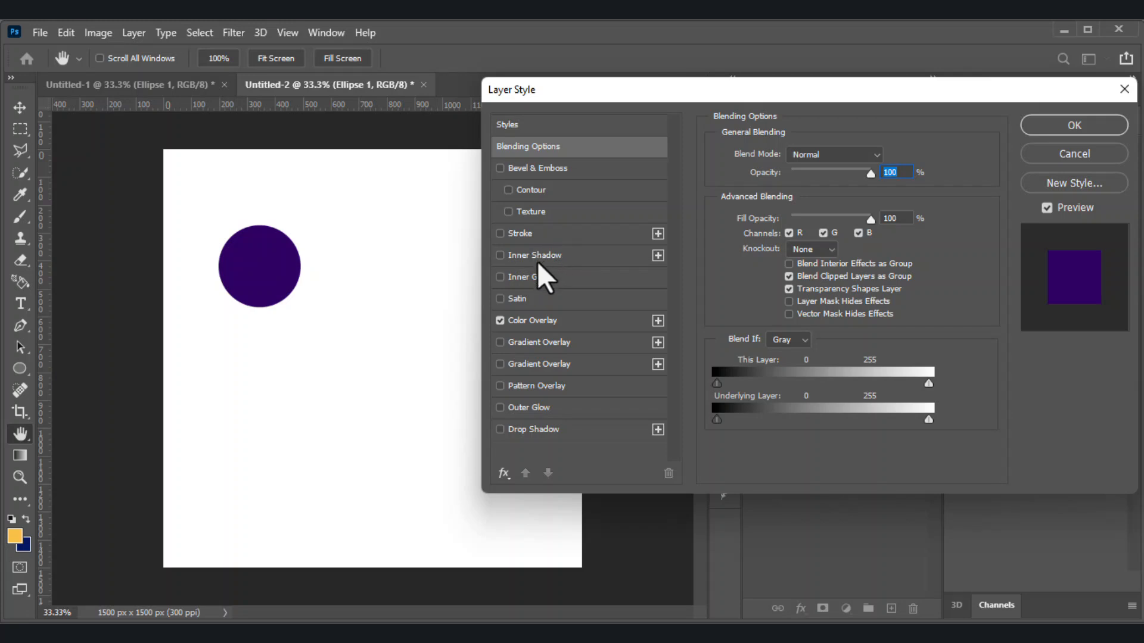
{"action": "left_click", "coordinate": [540, 242]}
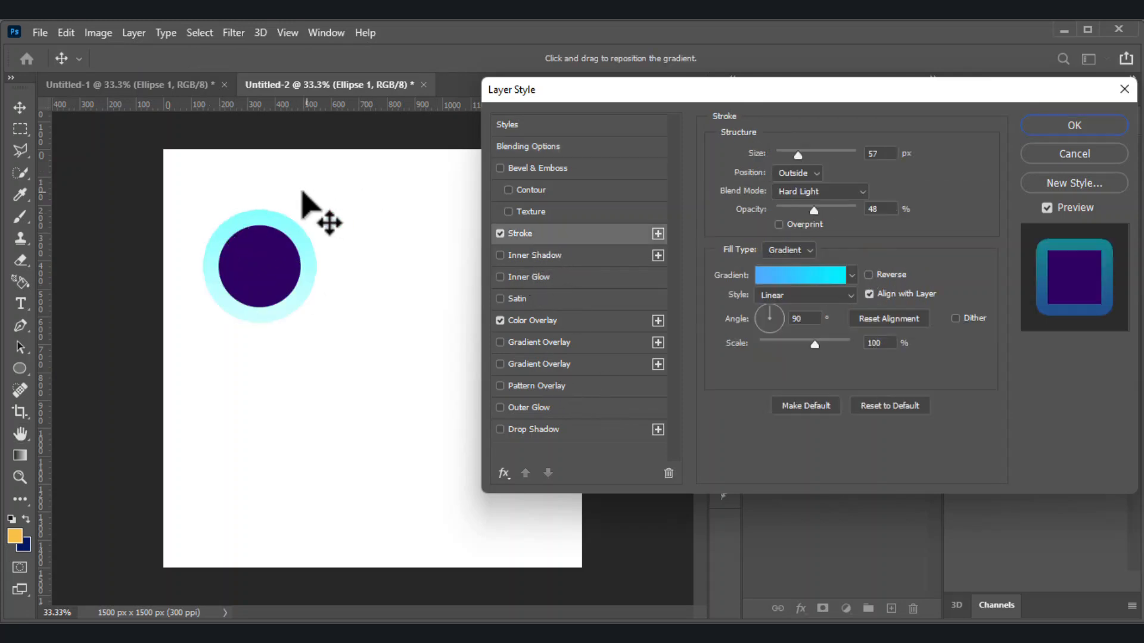
{"action": "left_click", "coordinate": [1060, 127]}
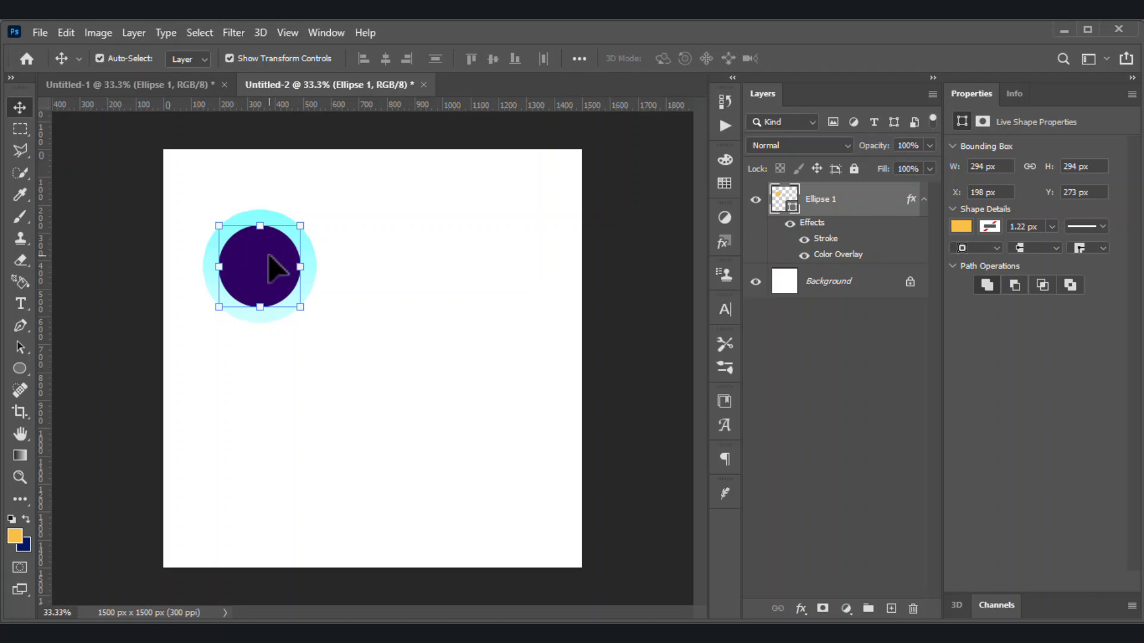
Step: Duplicate the styled circle to about X 948 px at the same height, and draw a rectangle about 864 x 321 px below the circles
{"action": "left_click_drag", "start_coordinate": [269, 269], "coordinate": [480, 259]}
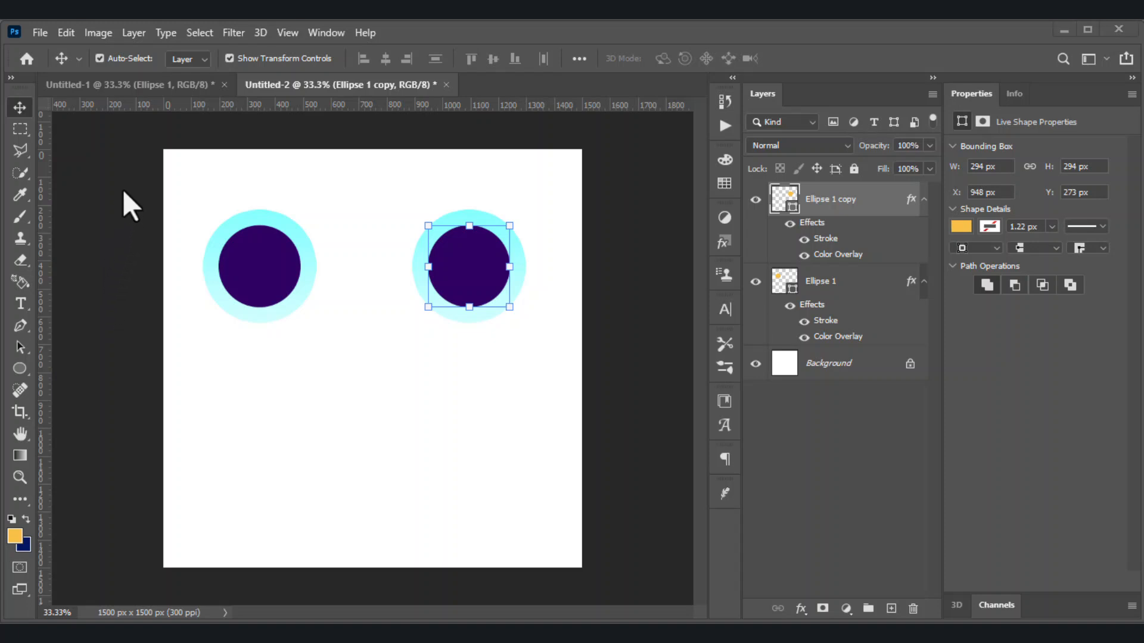
{"action": "left_click", "coordinate": [15, 366]}
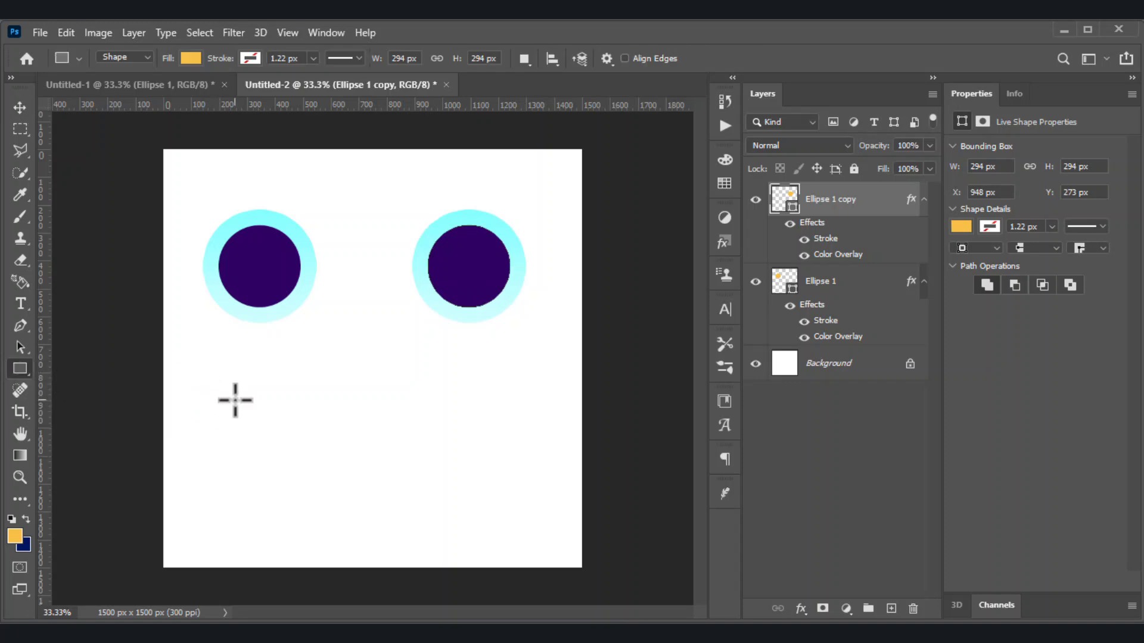
{"action": "left_click_drag", "start_coordinate": [245, 433], "coordinate": [485, 523]}
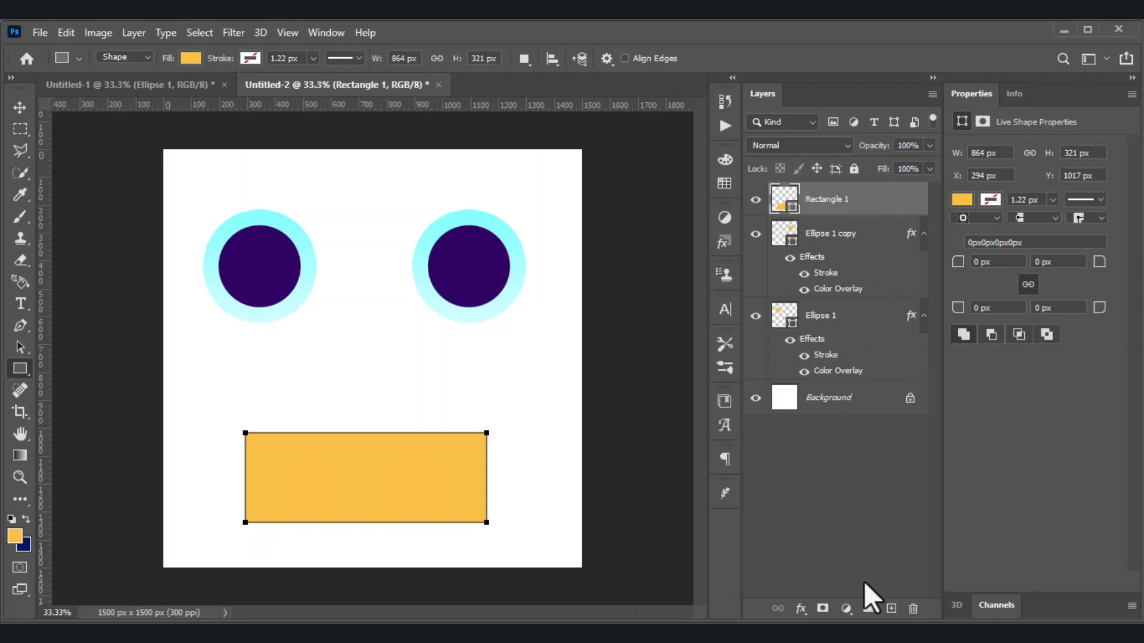
Step: Apply a dark purple Color Overlay to the rectangle through its layer blending options
{"action": "left_click", "coordinate": [800, 608]}
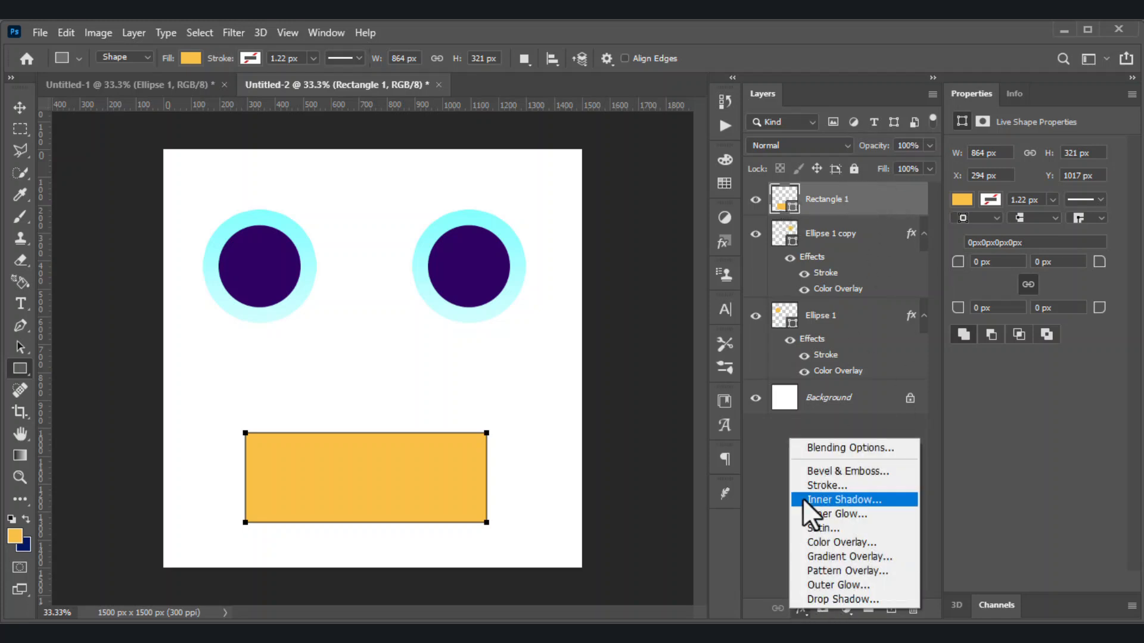
{"action": "left_click", "coordinate": [802, 446]}
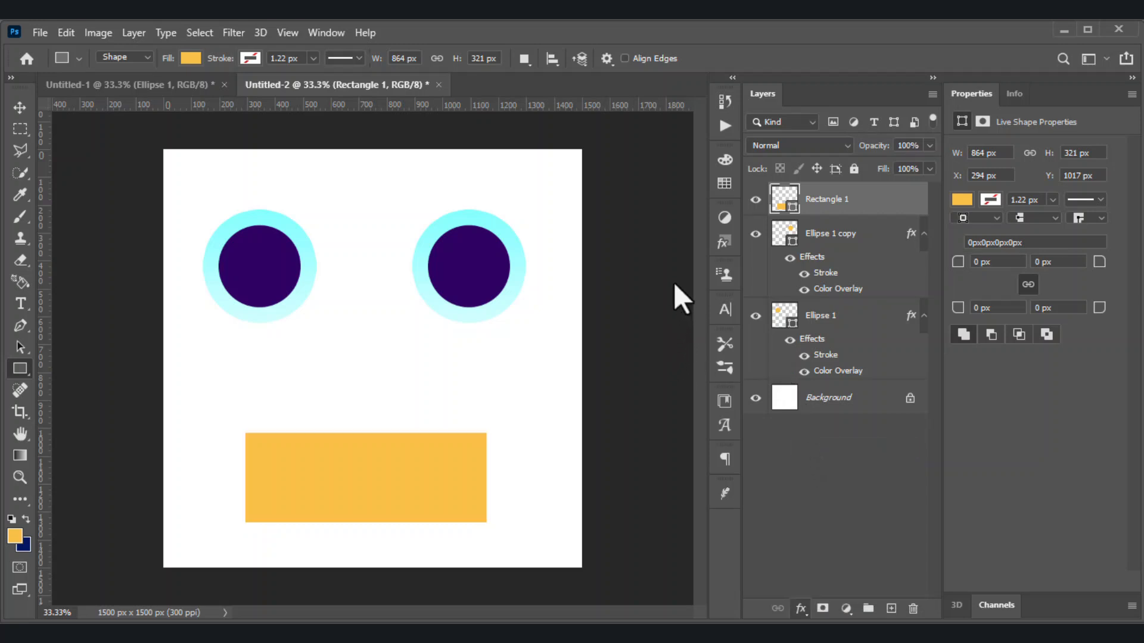
{"action": "left_click", "coordinate": [501, 320]}
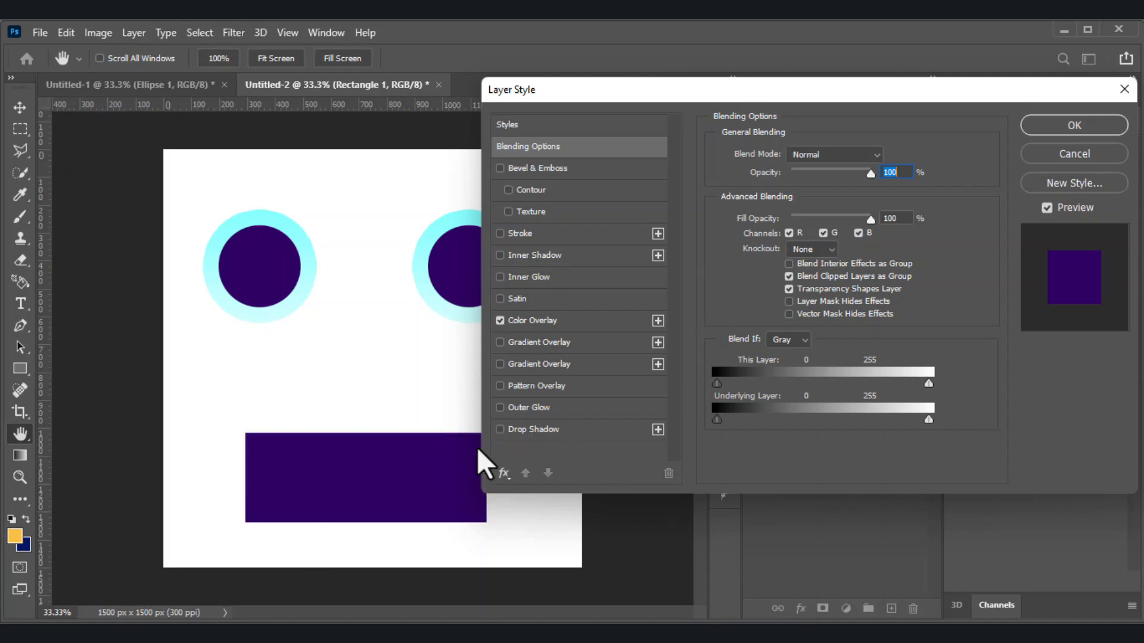
{"action": "left_click", "coordinate": [1088, 126]}
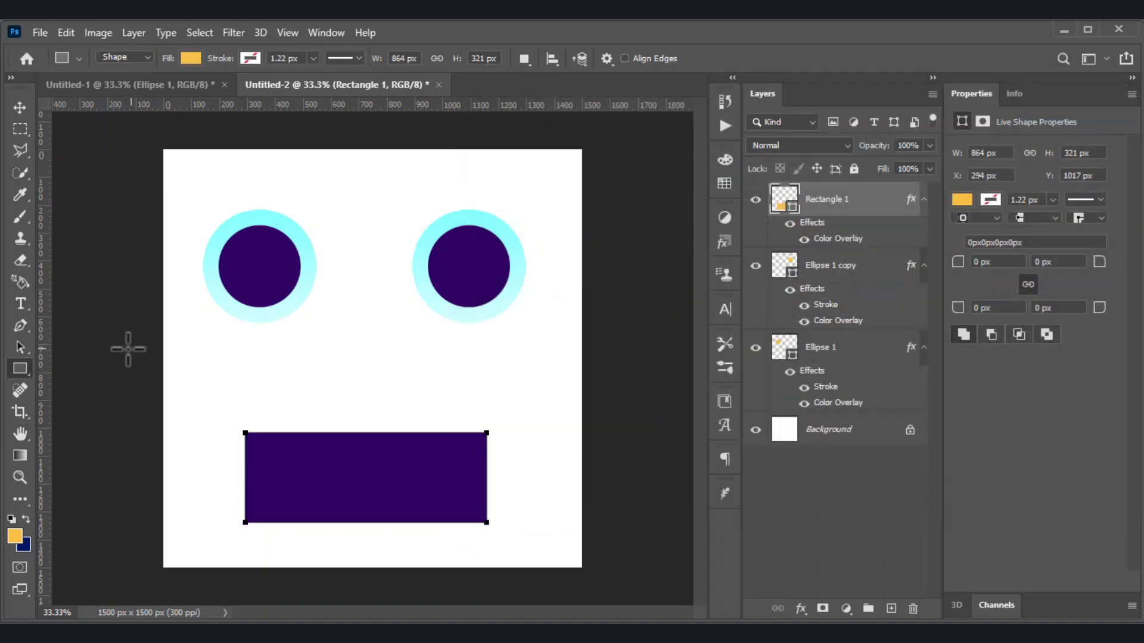
Step: Draw a triangle about 354 x 307 px between the two circles with the Polygon tool set to 3 sides
{"action": "right_click", "coordinate": [22, 367]}
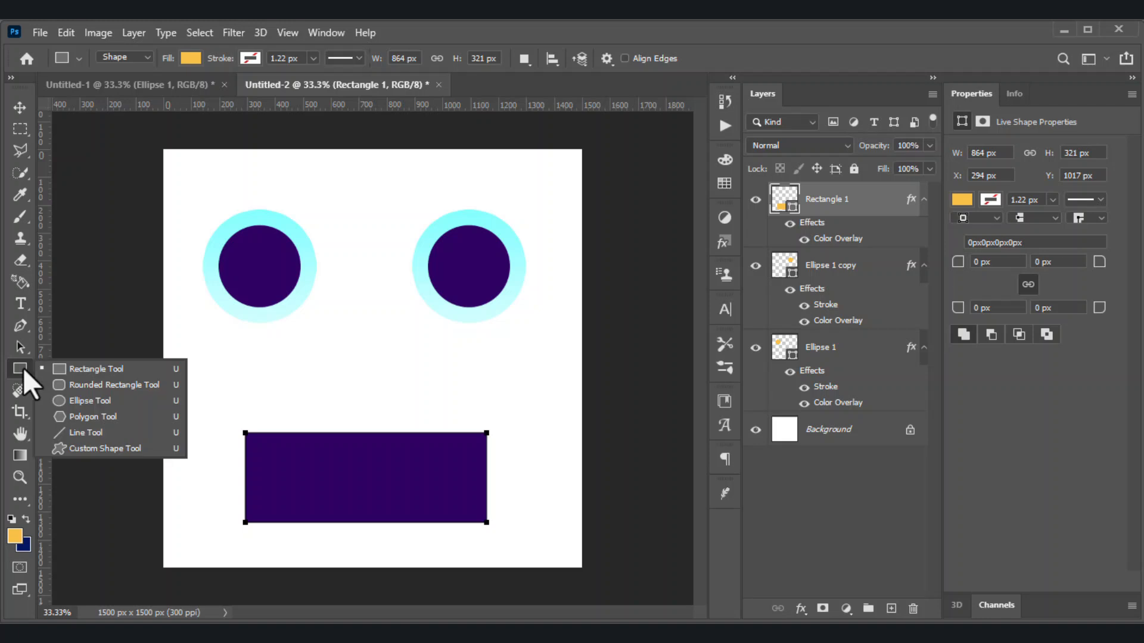
{"action": "left_click", "coordinate": [62, 416]}
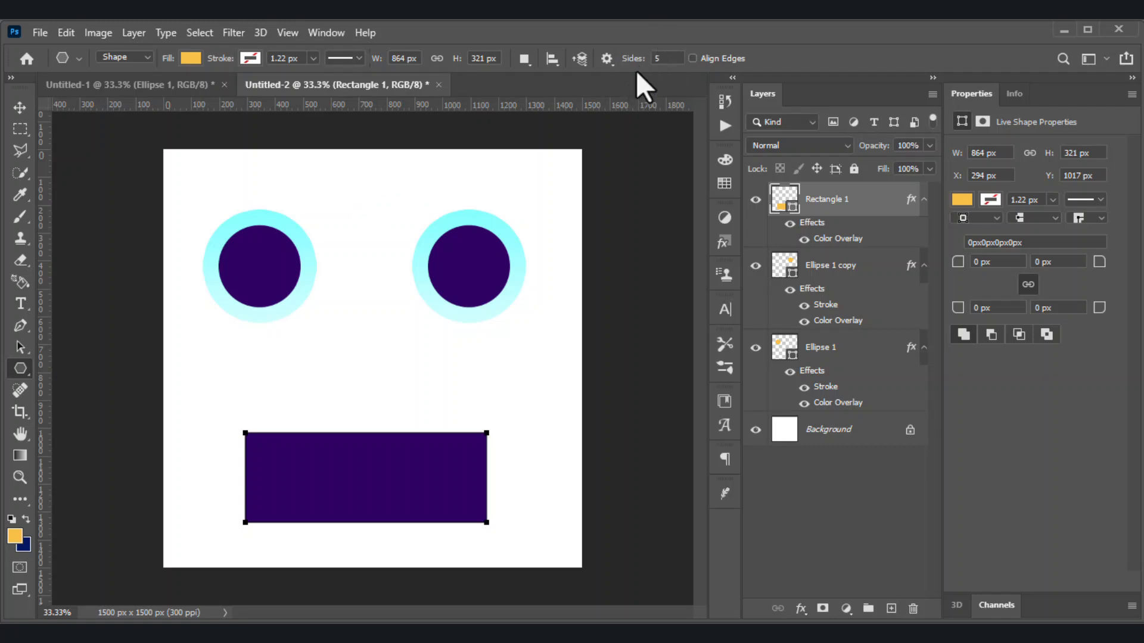
{"action": "left_click", "coordinate": [667, 59]}
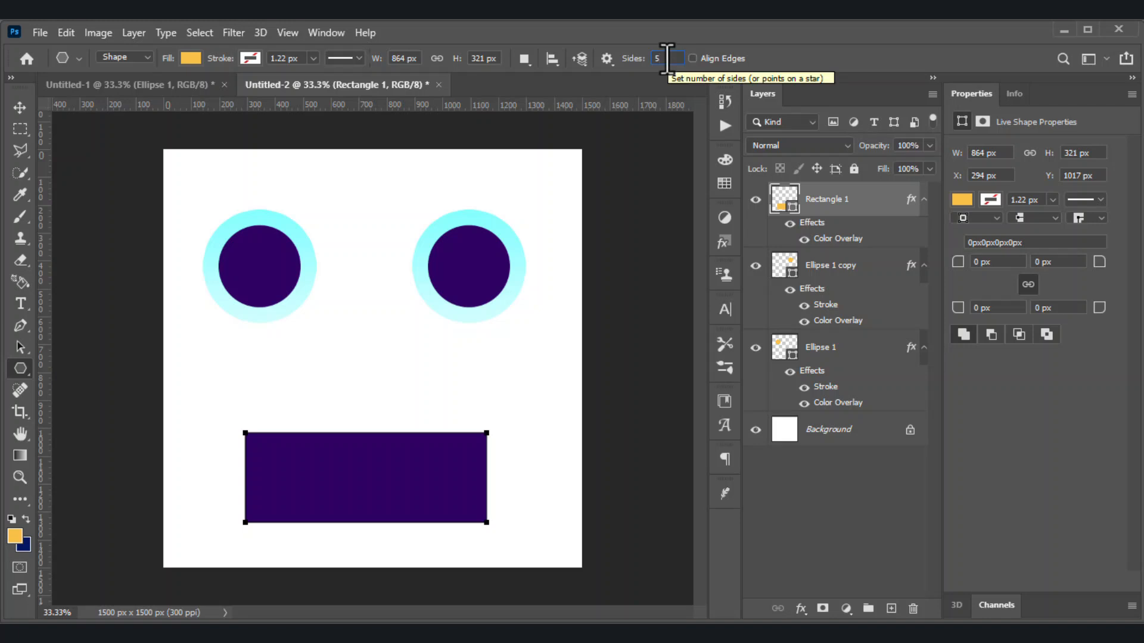
{"action": "left_click_drag", "start_coordinate": [667, 58], "coordinate": [643, 59]}
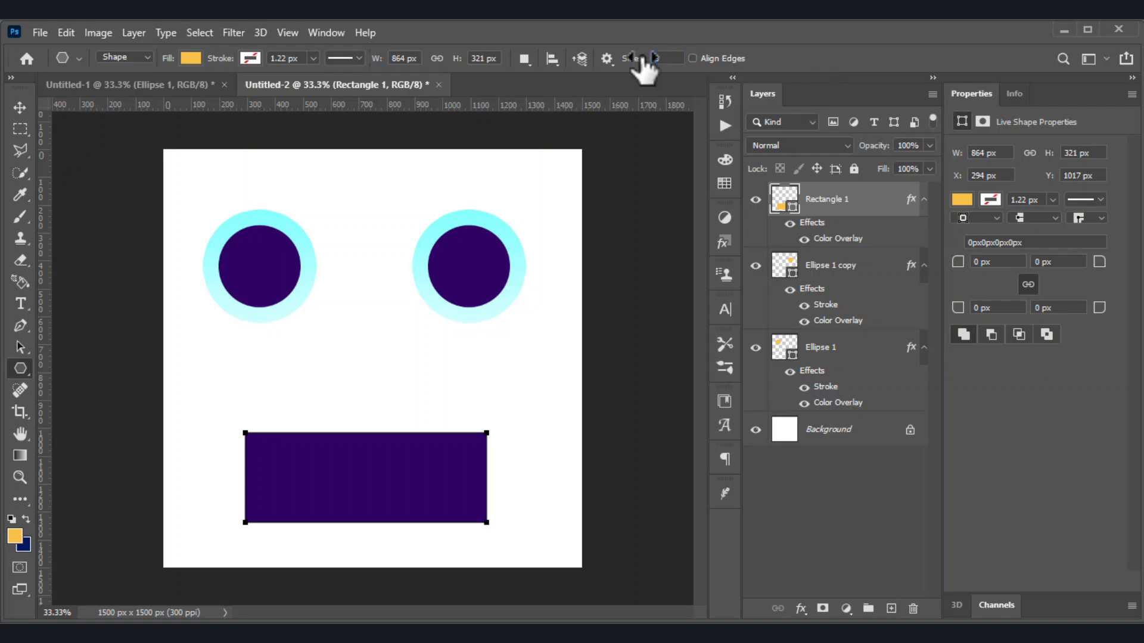
{"action": "left_click_drag", "start_coordinate": [341, 314], "coordinate": [389, 342]}
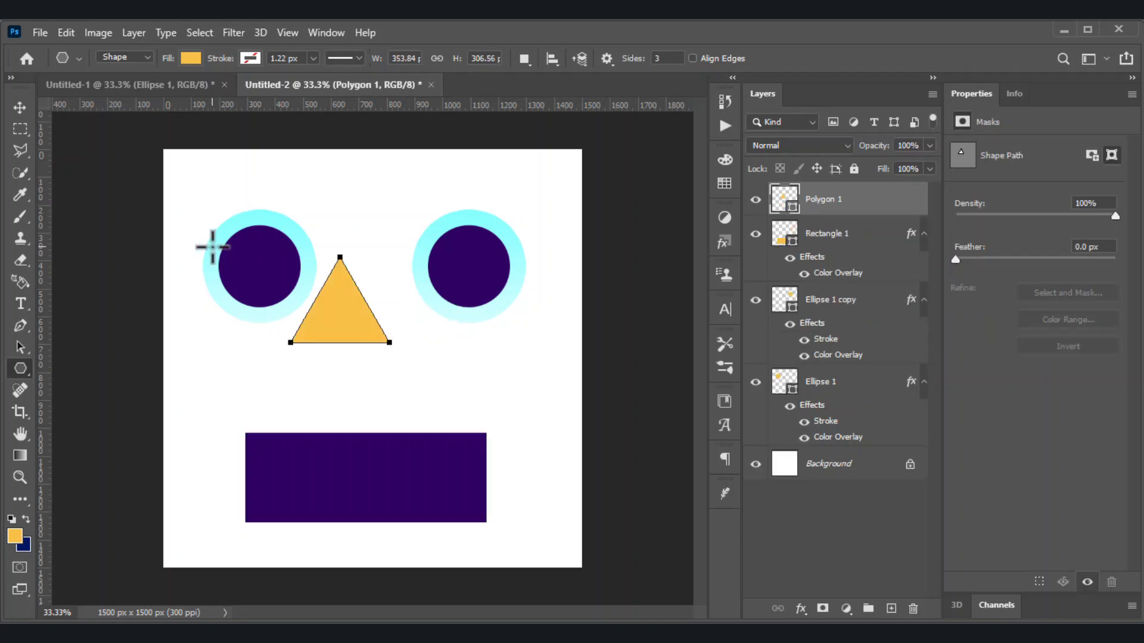
Step: Move the yellow triangle down to the face's centre as a nose, just above the purple rectangle, and deselect it
{"action": "left_click", "coordinate": [17, 111]}
{"action": "left_click_drag", "start_coordinate": [361, 331], "coordinate": [372, 355]}
{"action": "left_click", "coordinate": [516, 407]}
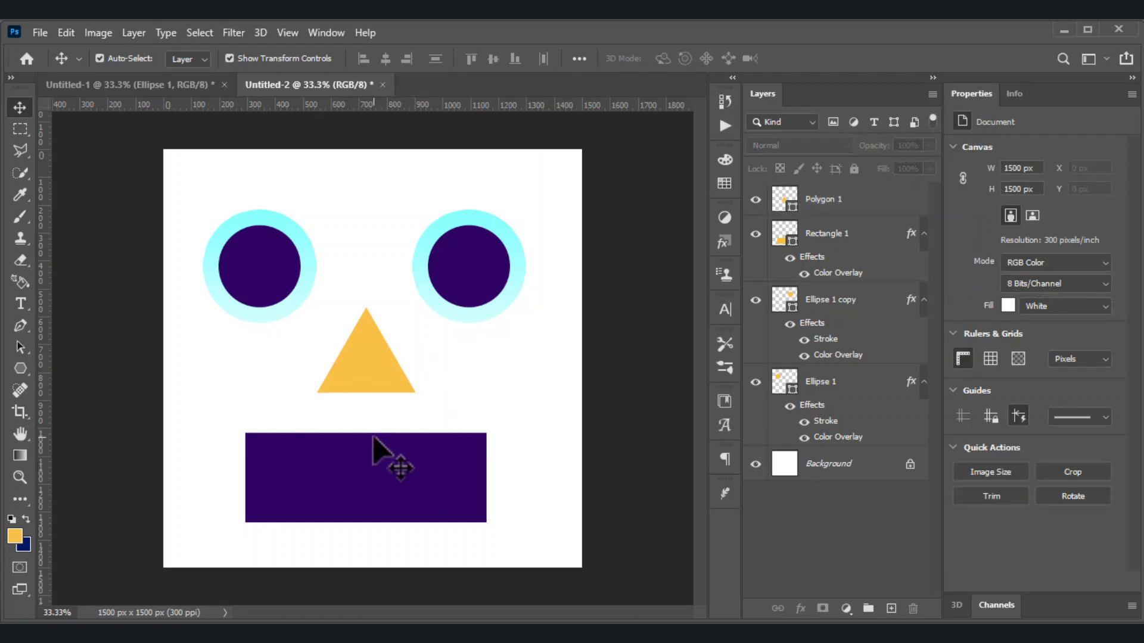
Step: Draw a second rectangle about 858 x 168 px over the purple rectangle's lower half and shift it to about X 297 px
{"action": "key", "text": "u"}
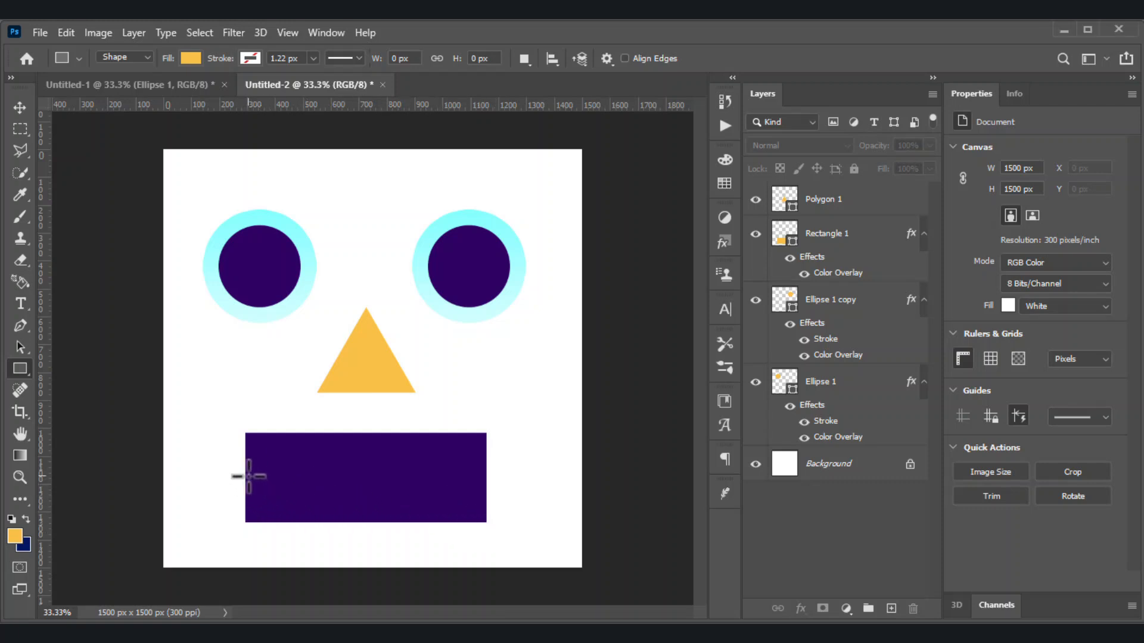
{"action": "left_click_drag", "start_coordinate": [244, 476], "coordinate": [483, 523]}
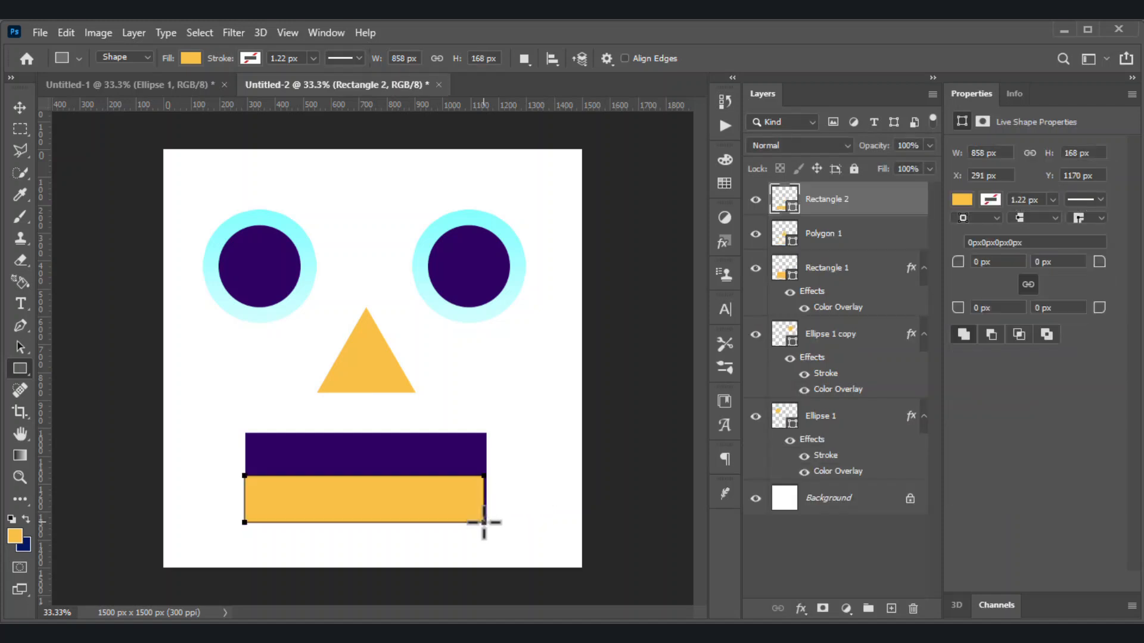
{"action": "key", "text": "v"}
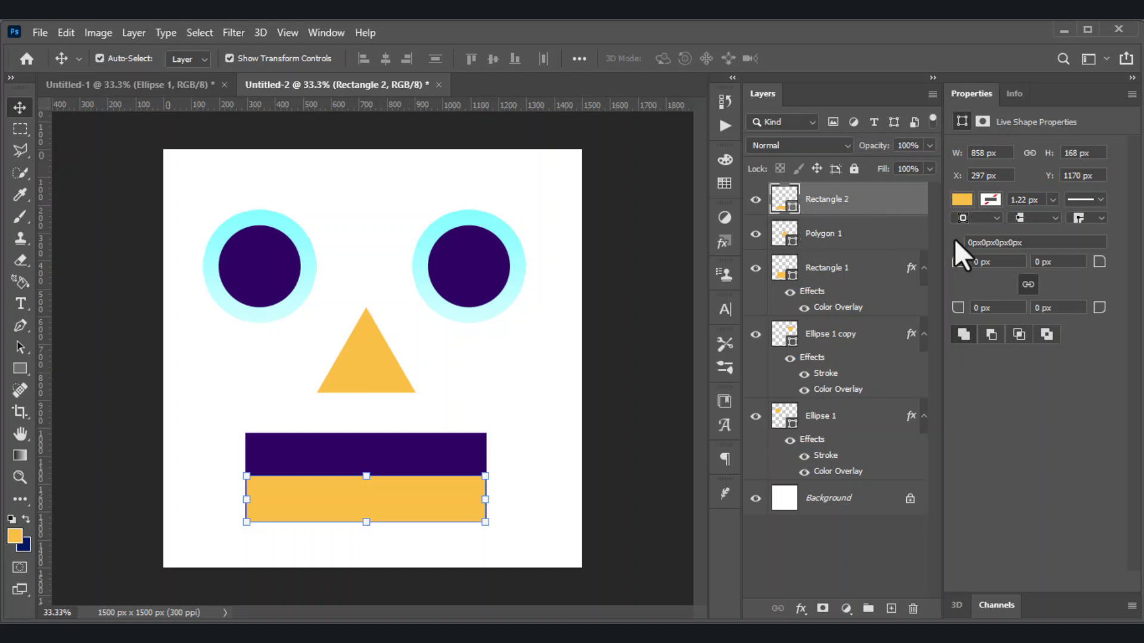
Step: Apply a black (000000) Color Overlay to the new lower rectangle through its blending options and deselect it
{"action": "left_click", "coordinate": [801, 609]}
{"action": "left_click", "coordinate": [817, 447]}
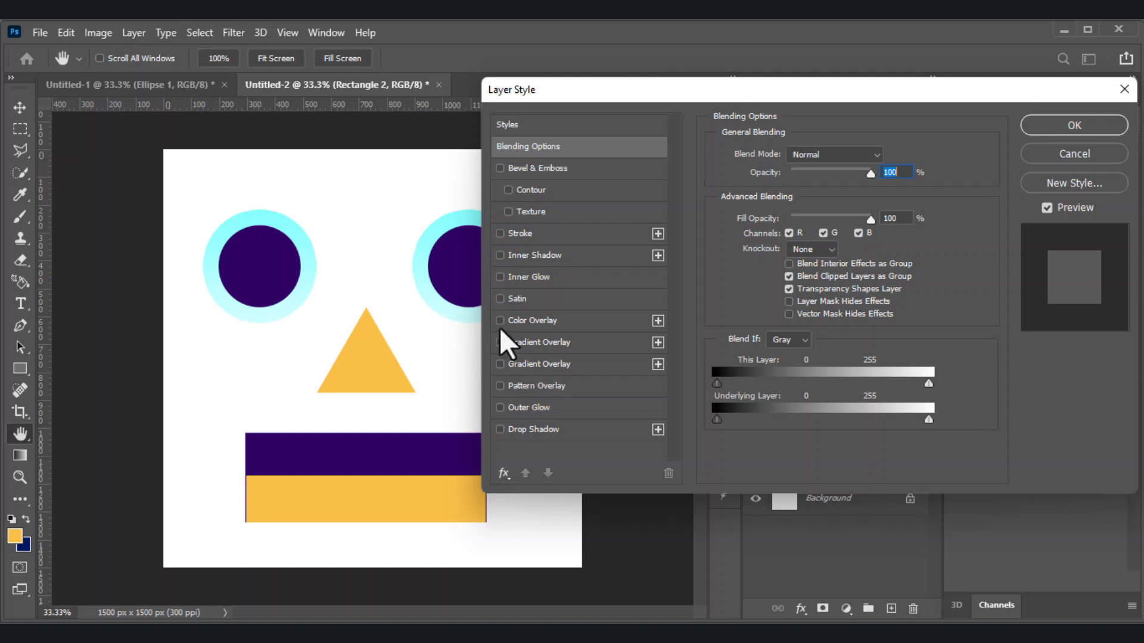
{"action": "left_click", "coordinate": [499, 325]}
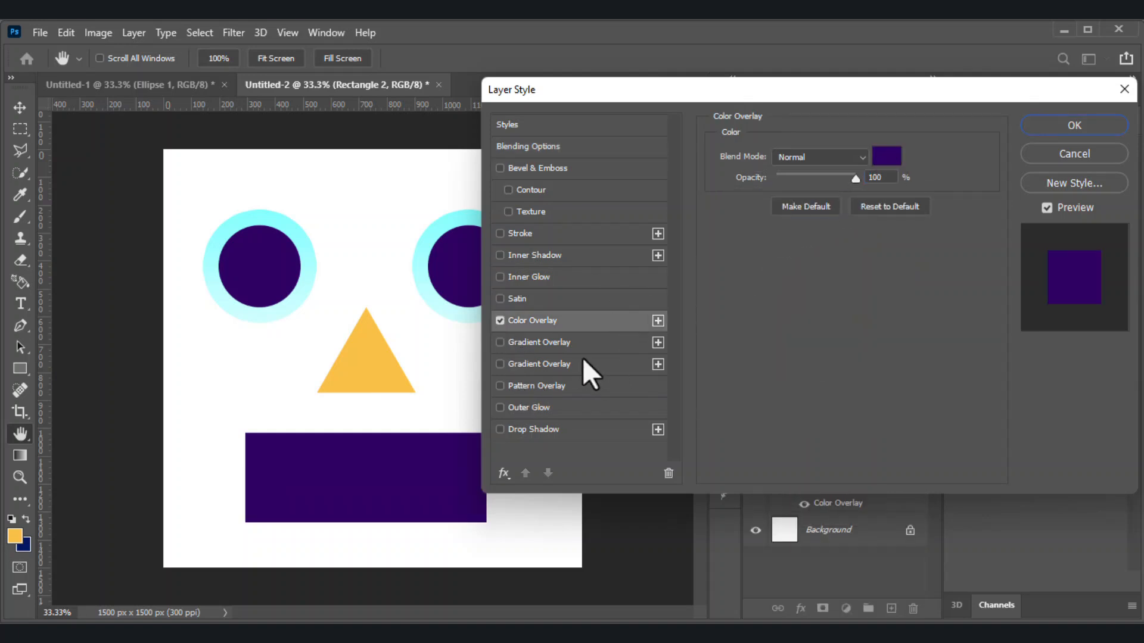
{"action": "left_click", "coordinate": [900, 158]}
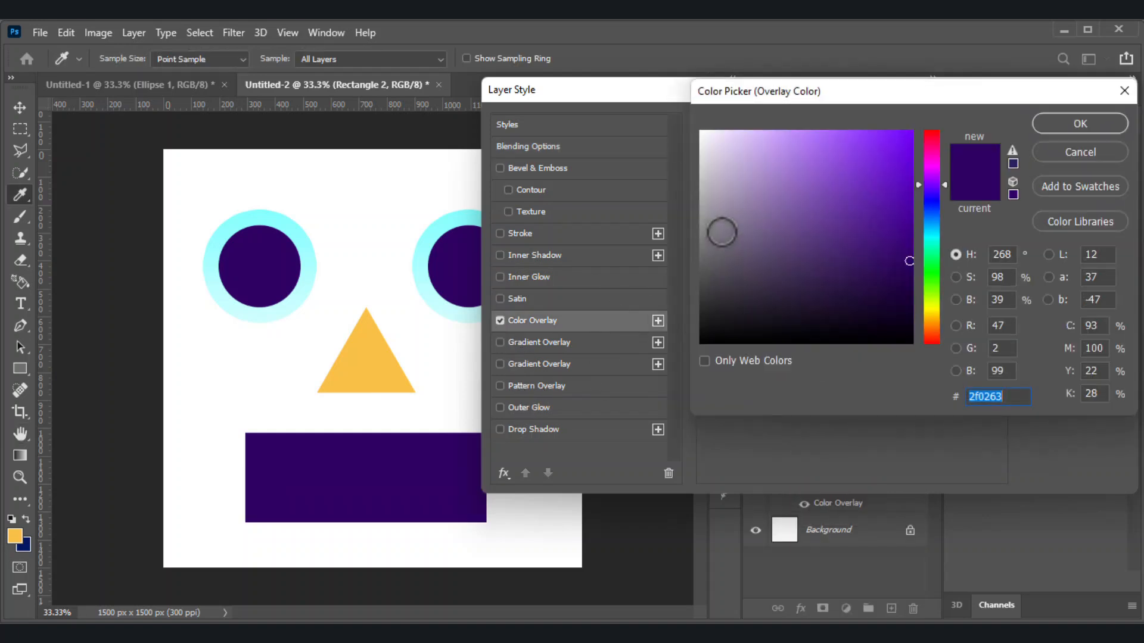
{"action": "left_click_drag", "start_coordinate": [755, 235], "coordinate": [947, 358]}
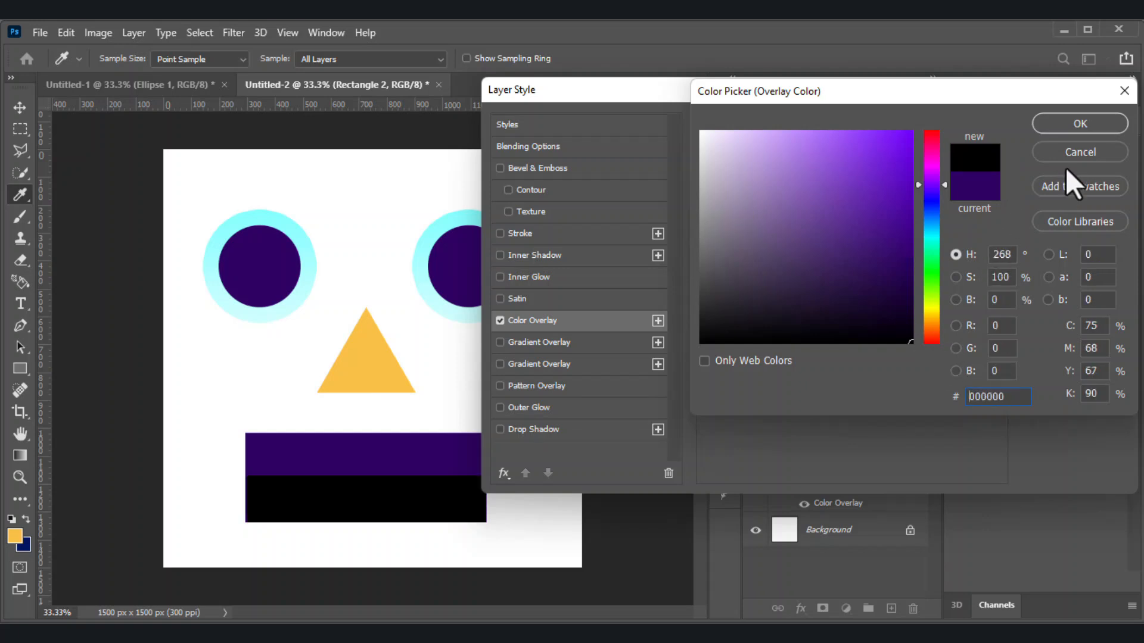
{"action": "left_click", "coordinate": [1065, 125]}
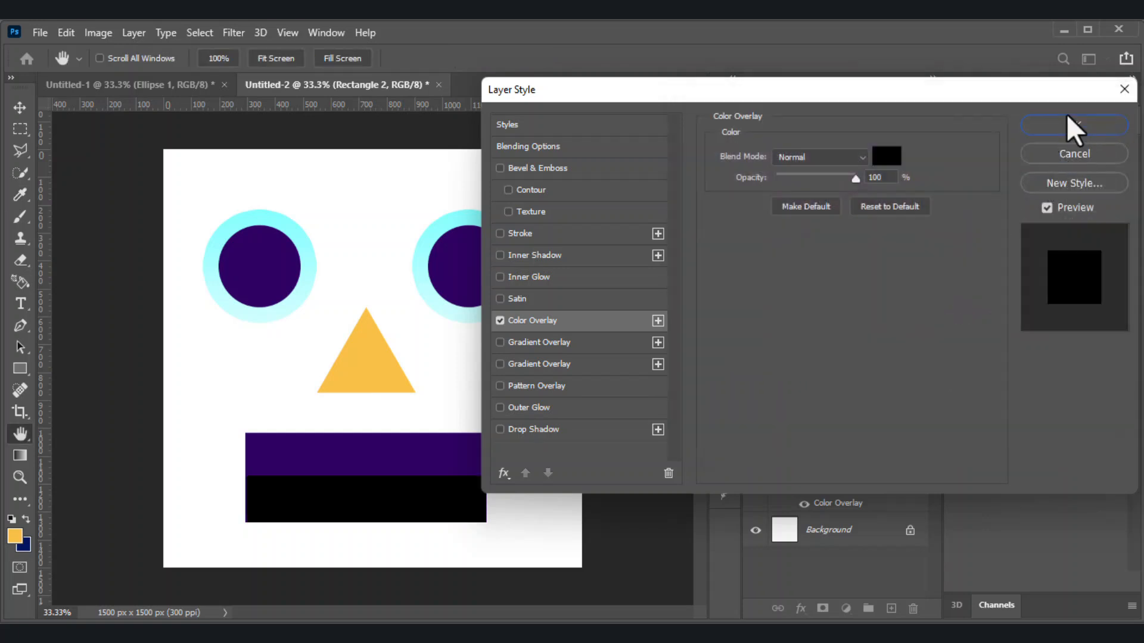
{"action": "left_click", "coordinate": [1040, 119]}
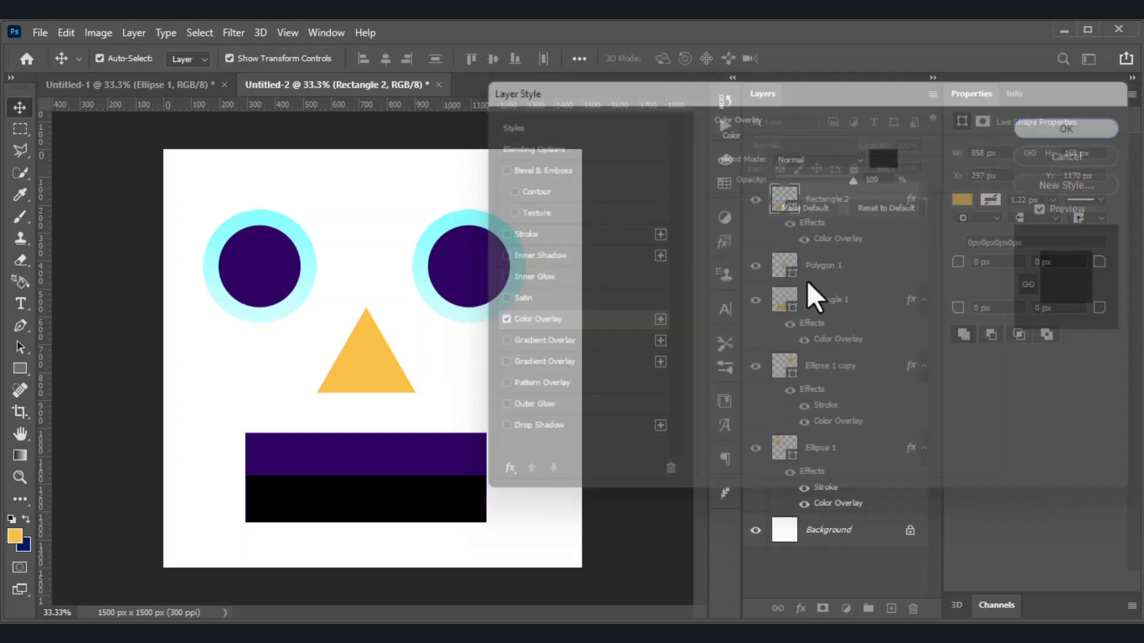
{"action": "left_click", "coordinate": [115, 327]}
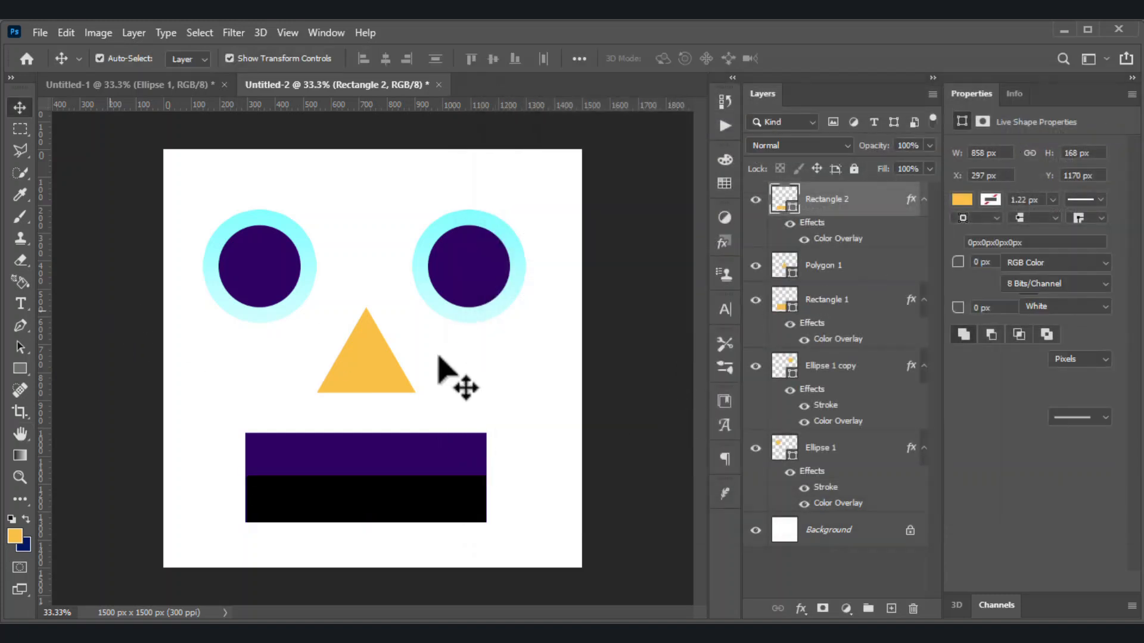